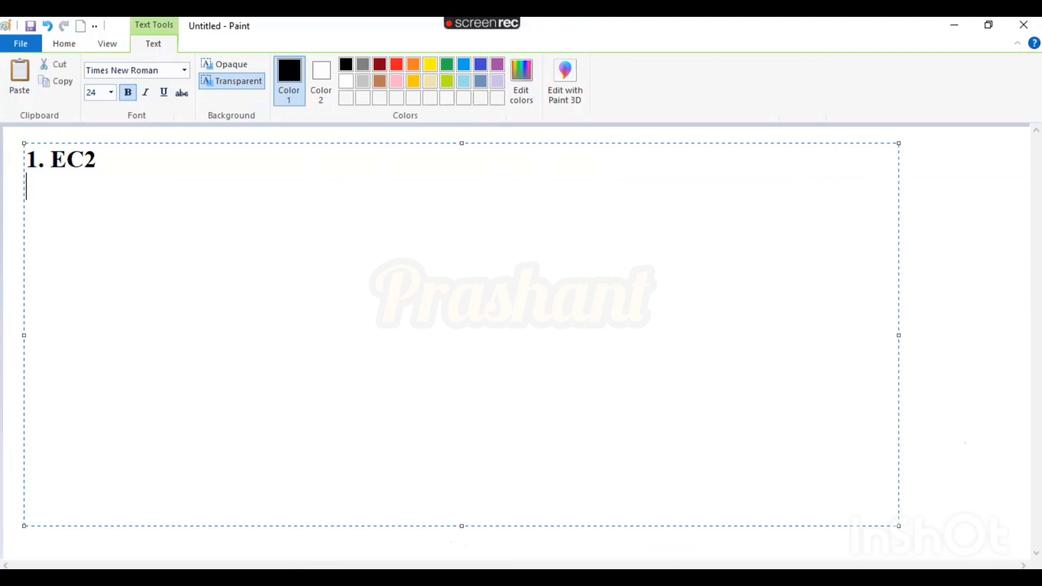
Below the 1. EC2 heading, leave a blank line and type E, C and C on separate lines.
key(Return)
text(E)
key(Return)
text(C)
key(Return)
text(C)
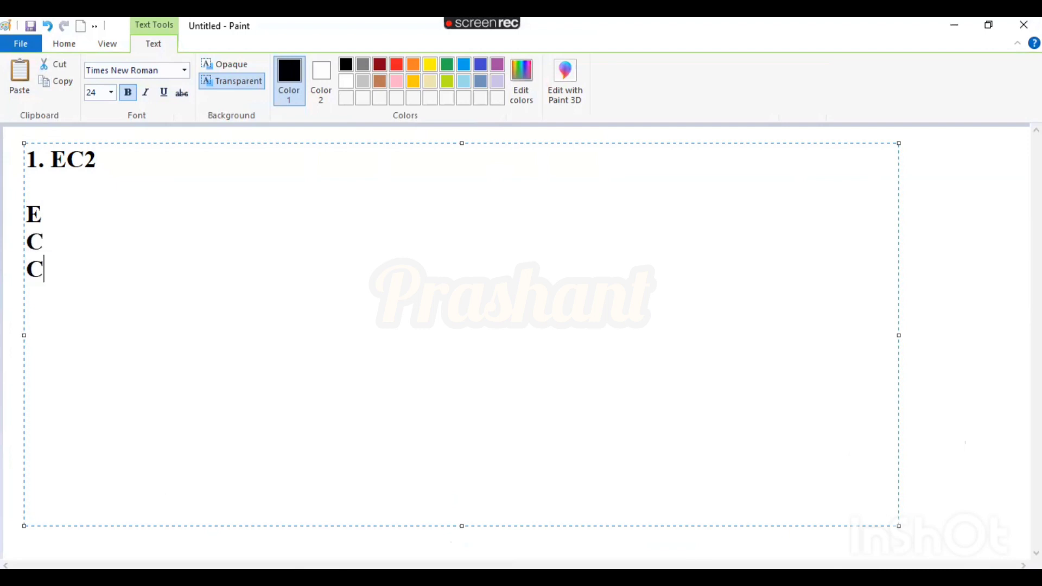
Extend the letters to read E-Elastic, C-Compute and C-Cloud, then review the three lines.
click(91, 217)
text(-Elastic C)
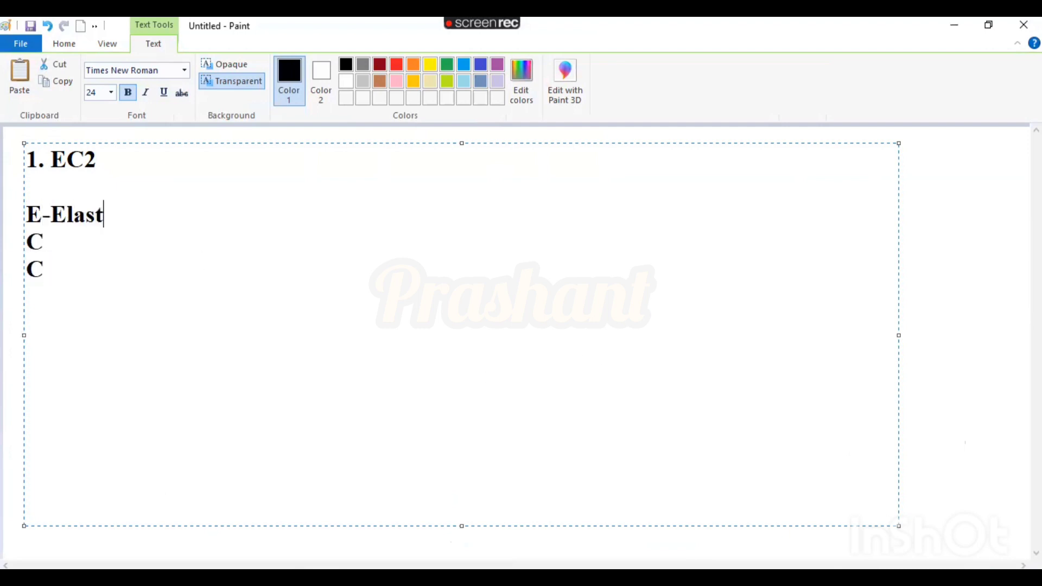
text(-Compute)
click(43, 270)
text(-Cloud)
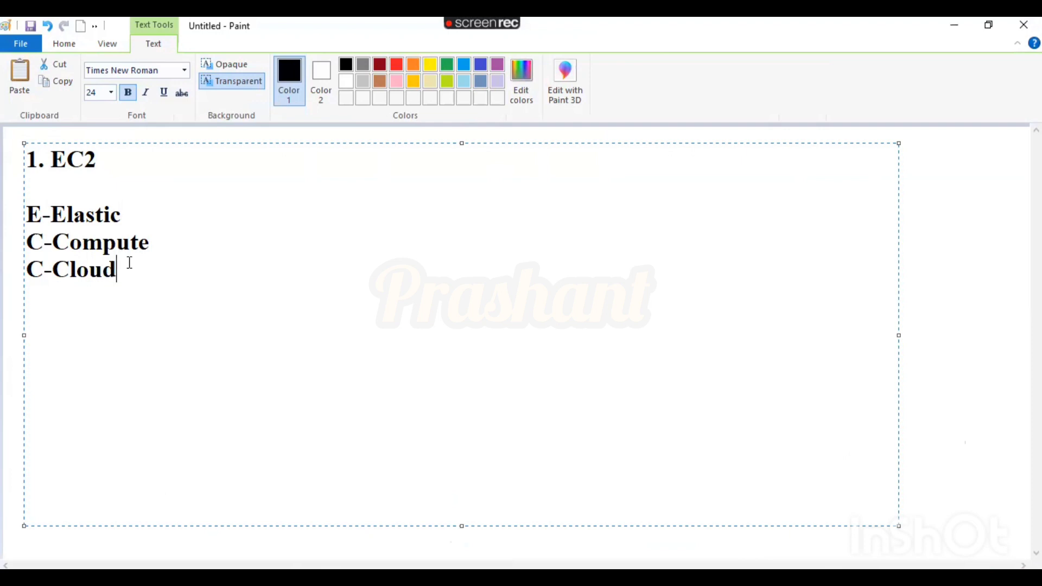
drag(142, 267, 30, 217)
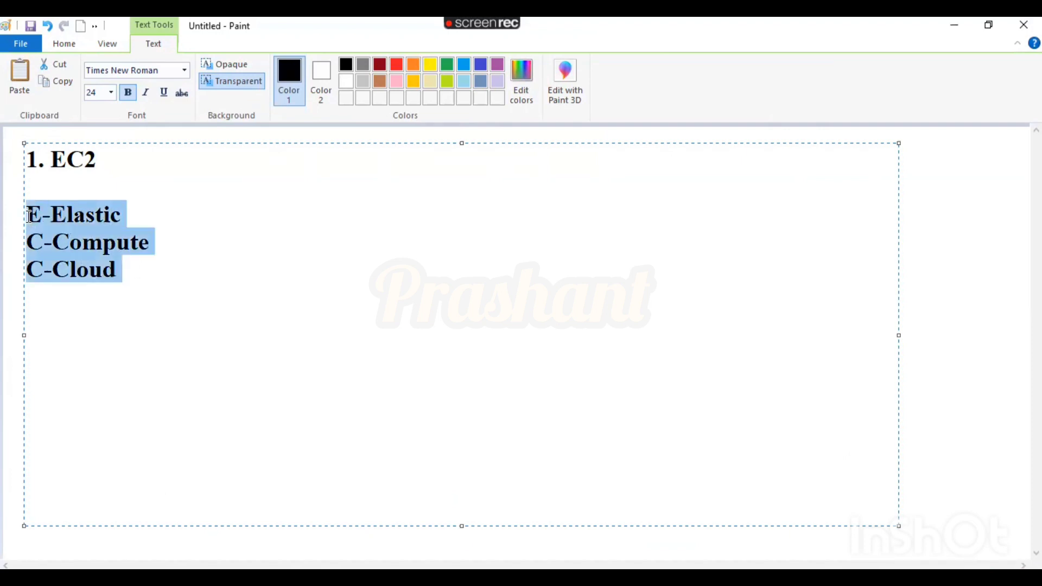
click(117, 274)
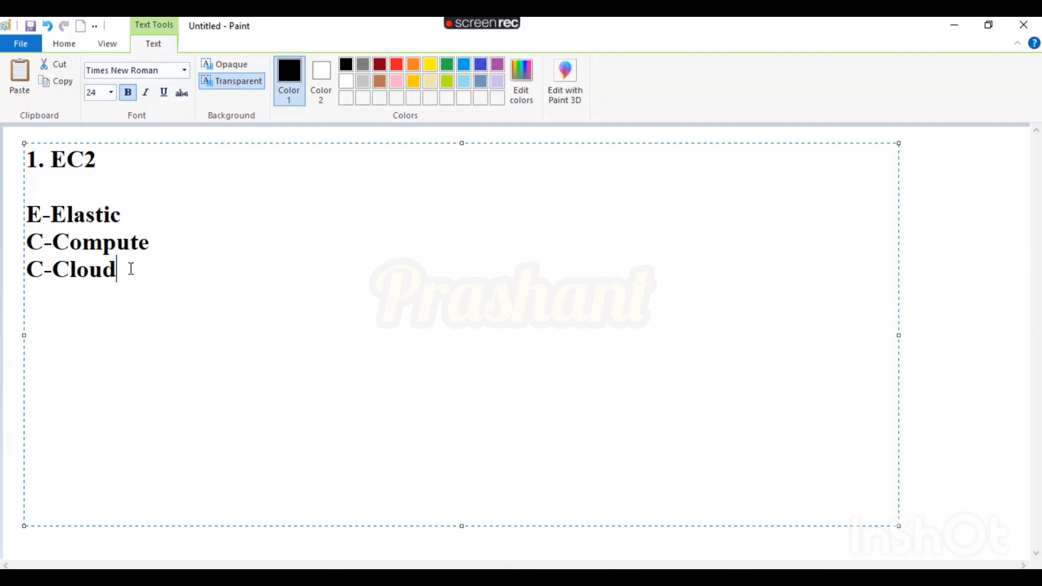
Commit the 1. EC2 heading and acronym text onto the canvas, then switch to the browser.
drag(116, 269, 33, 214)
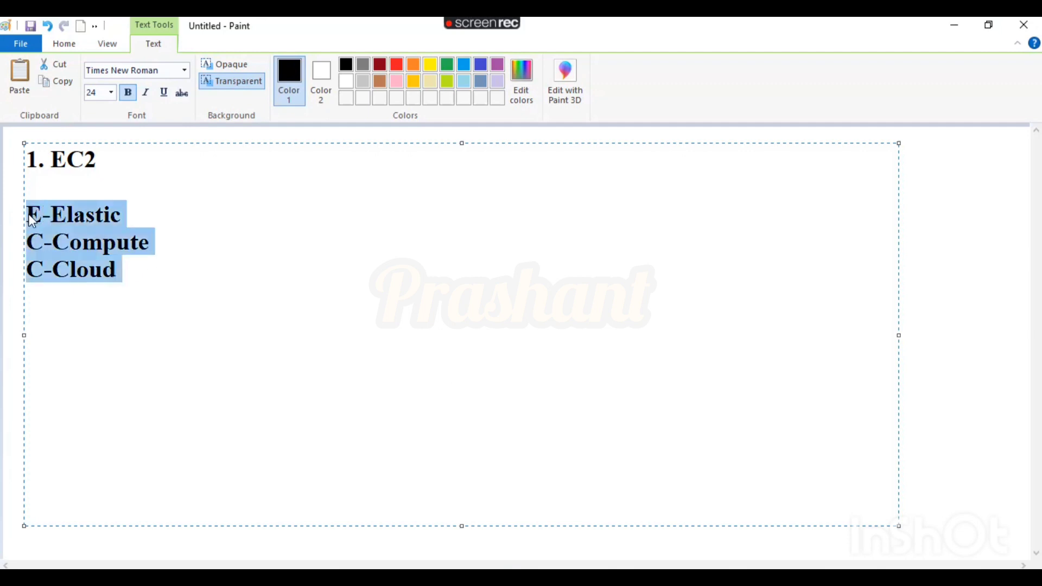
click(105, 159)
drag(106, 159, 30, 157)
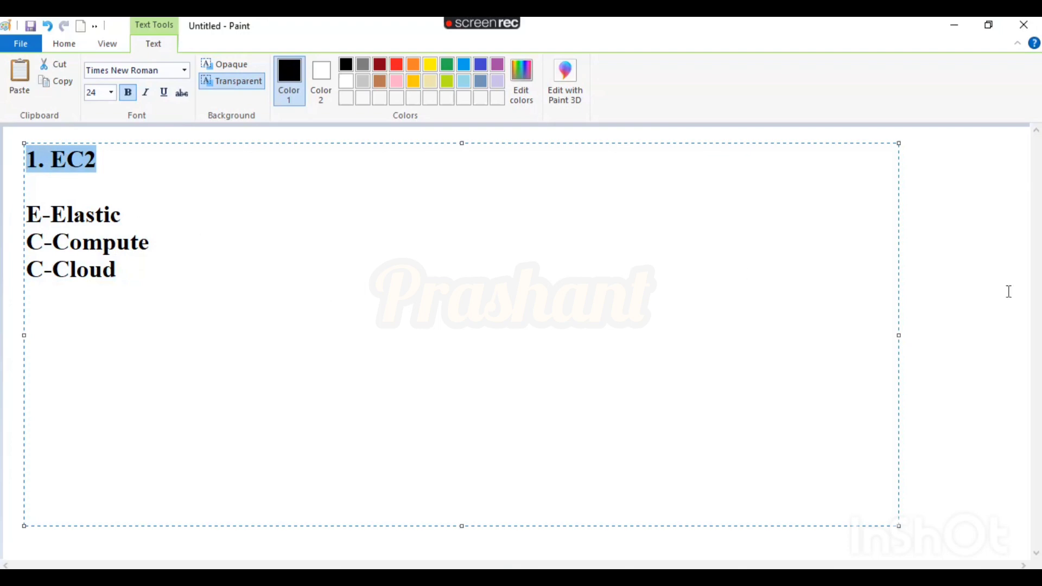
click(984, 286)
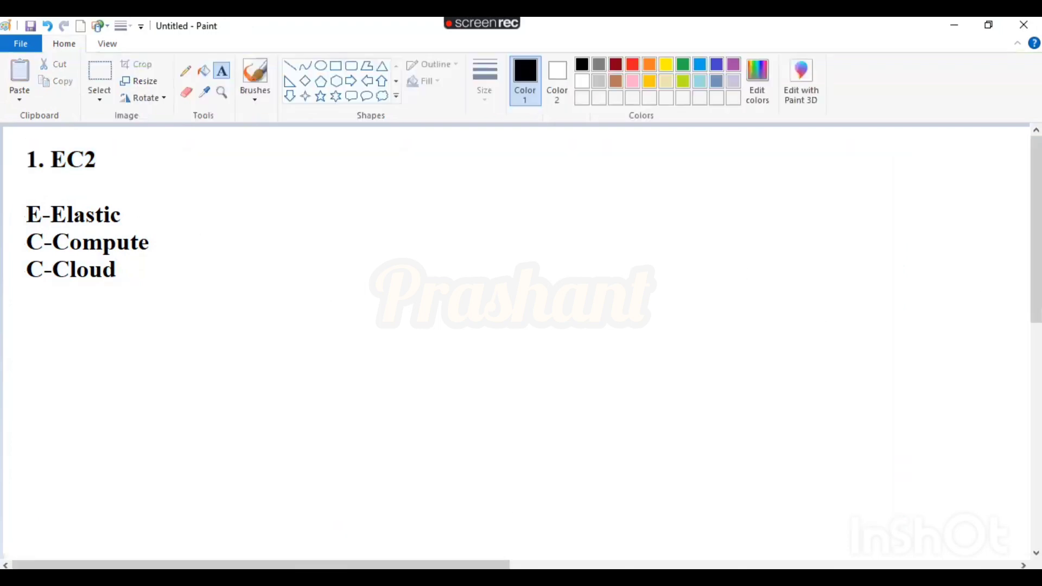
key(alt+Tab)
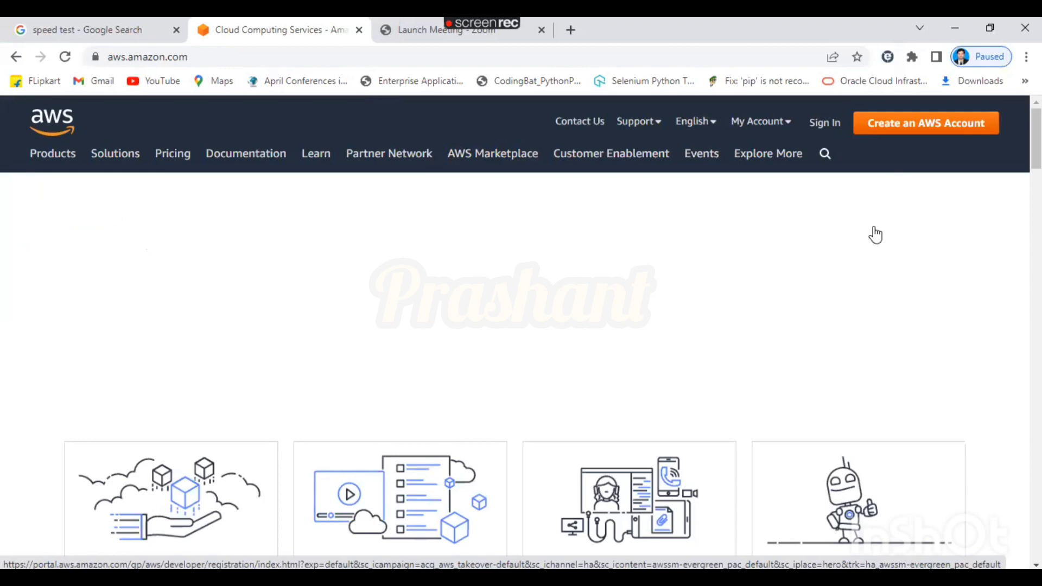
Go to the console sign-in page using aws.amazon.com in the address bar.
click(825, 123)
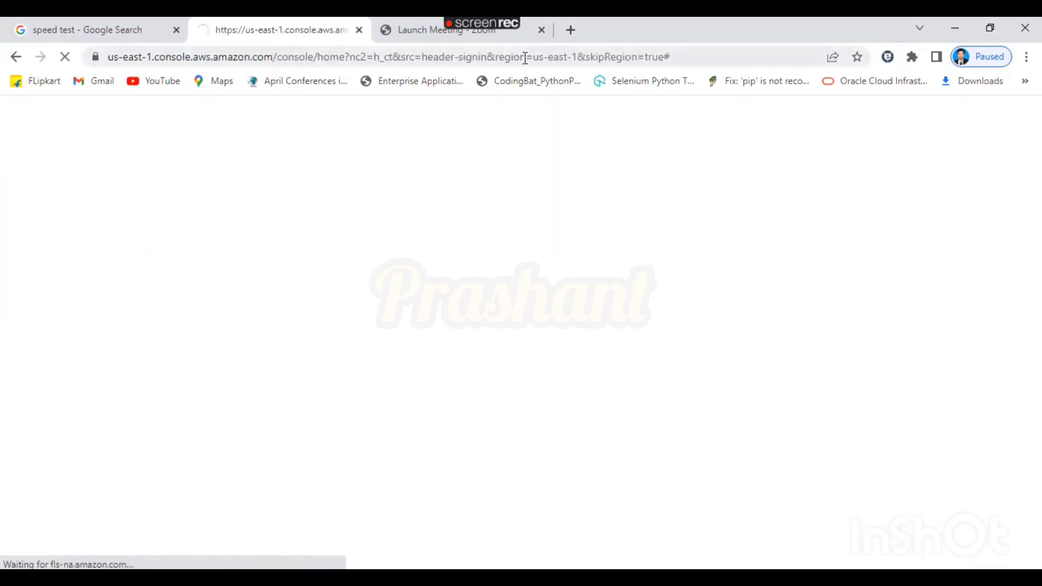
click(526, 58)
text(aws)
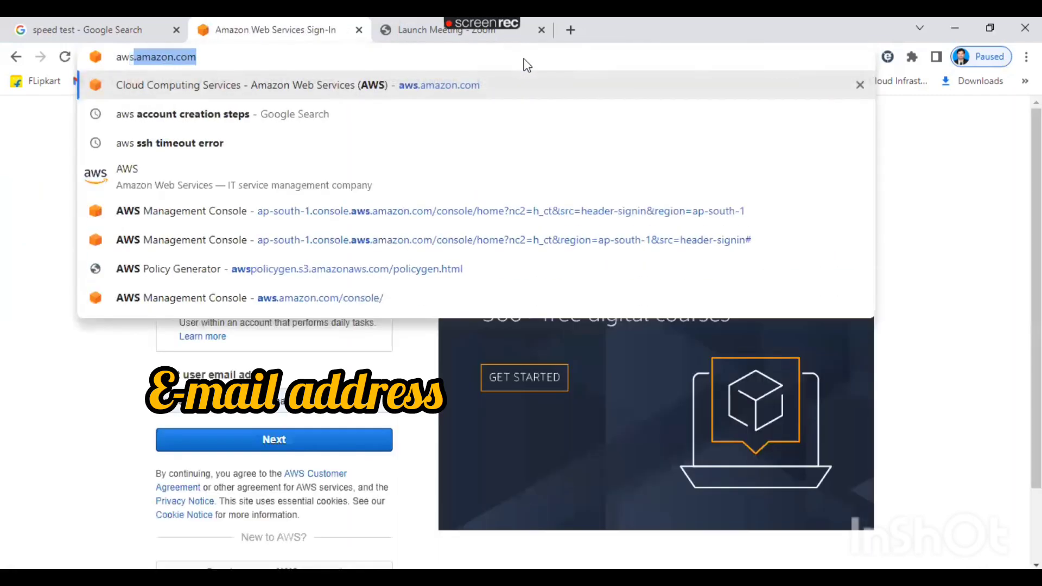
key(Right)
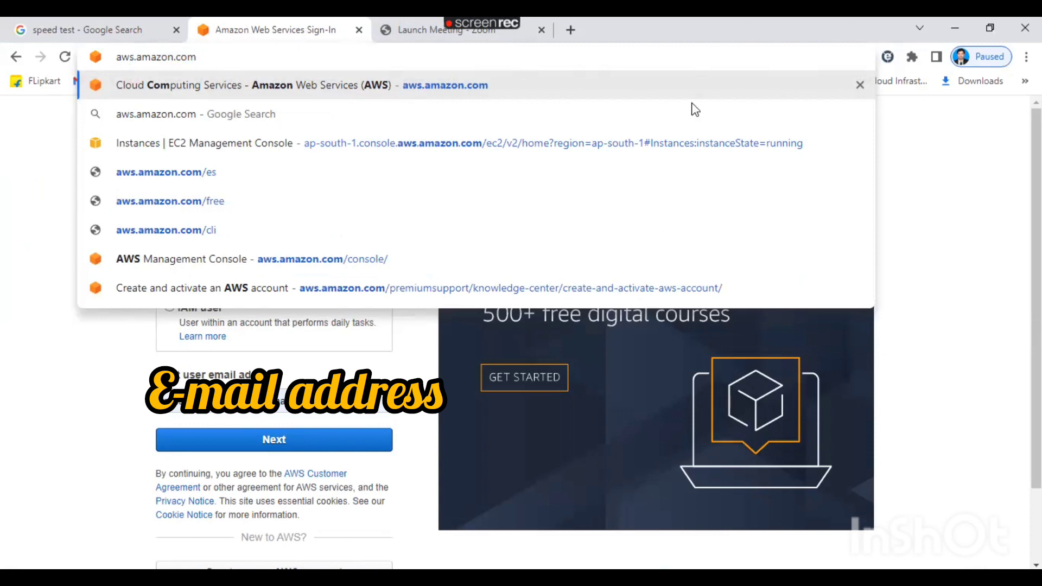
click(954, 204)
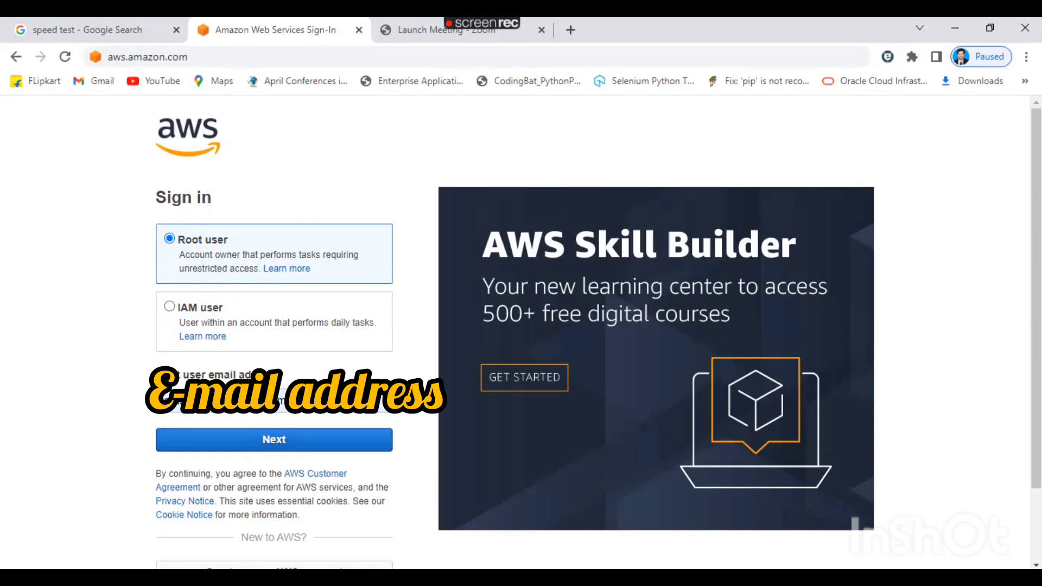
Sign in as the root user with the saved password and open the account menu.
click(289, 445)
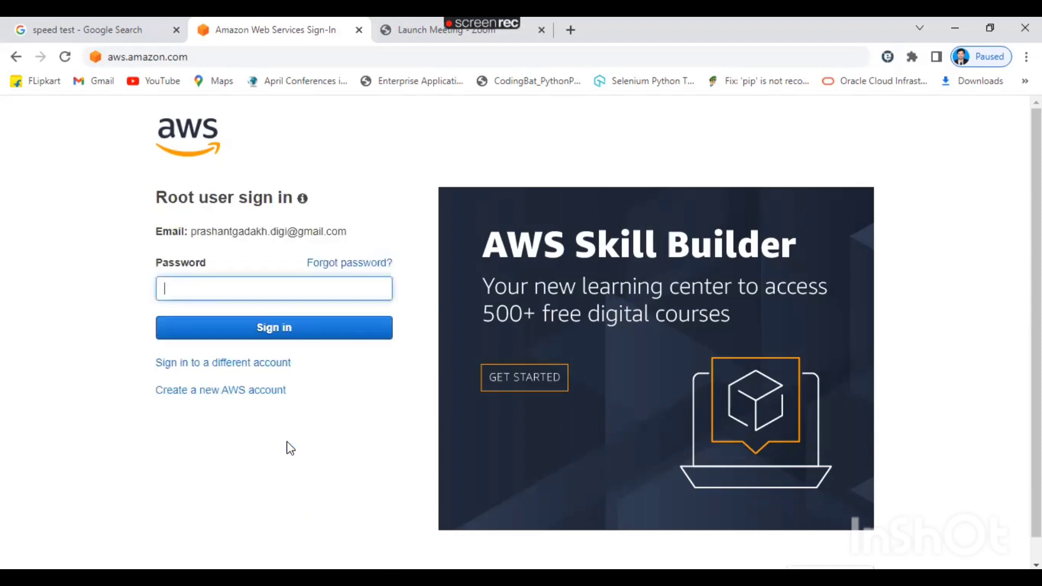
click(271, 289)
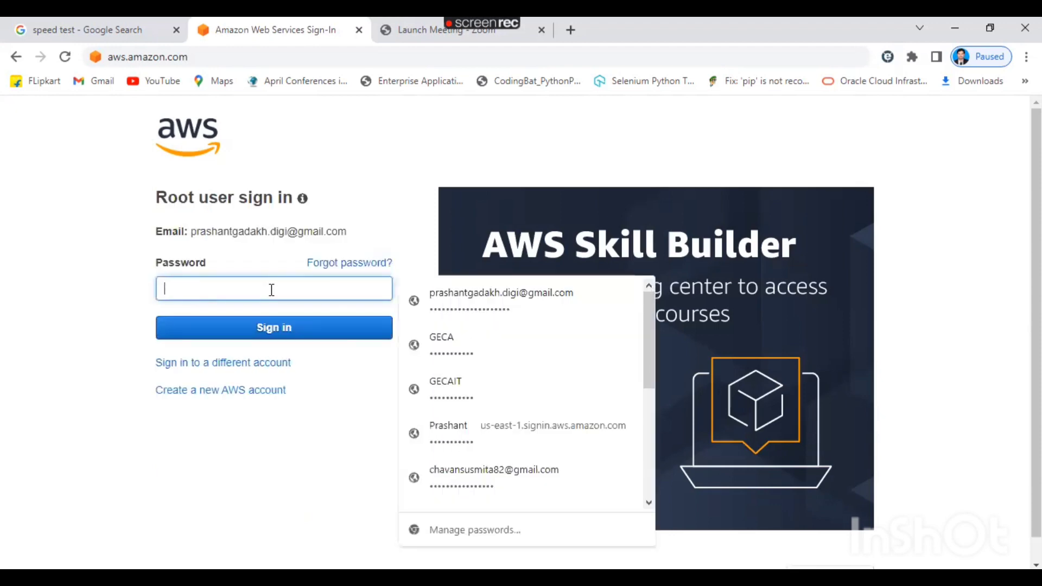
click(502, 308)
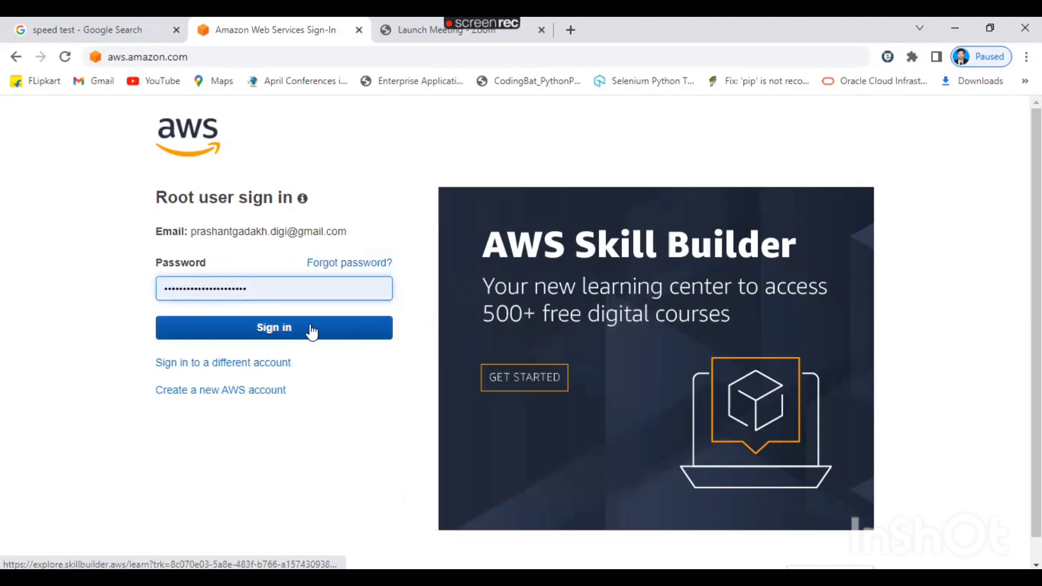
click(283, 330)
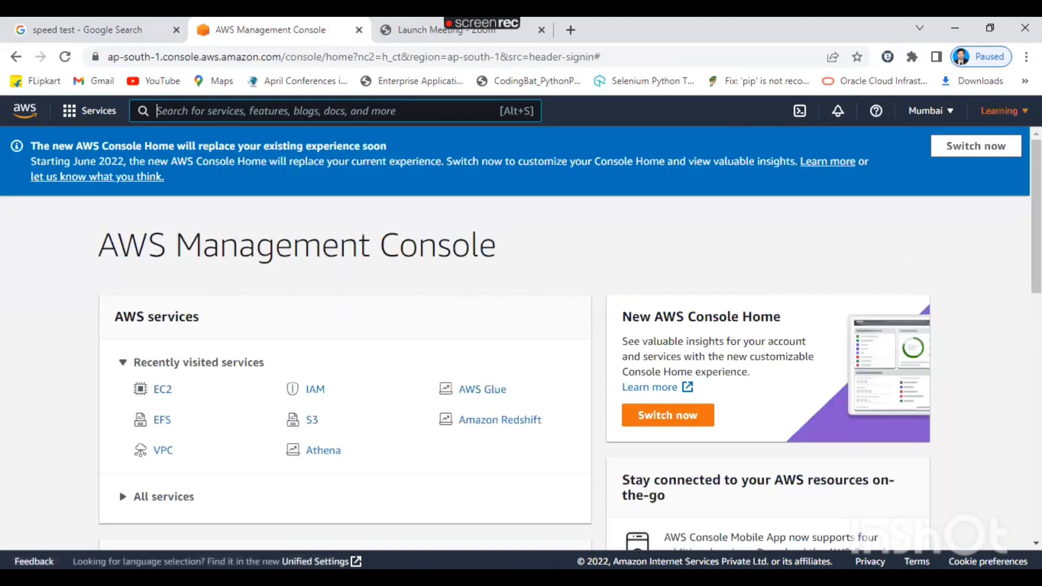
click(1000, 111)
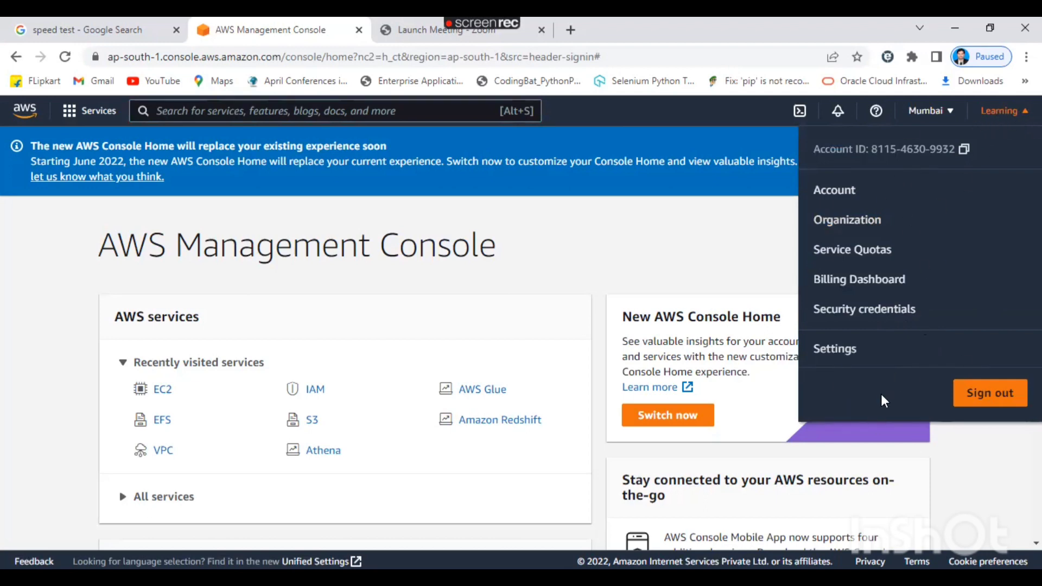
Close the account menu and open the region list showing Asia Pacific (Mumbai), ap-south-1.
click(744, 224)
click(951, 113)
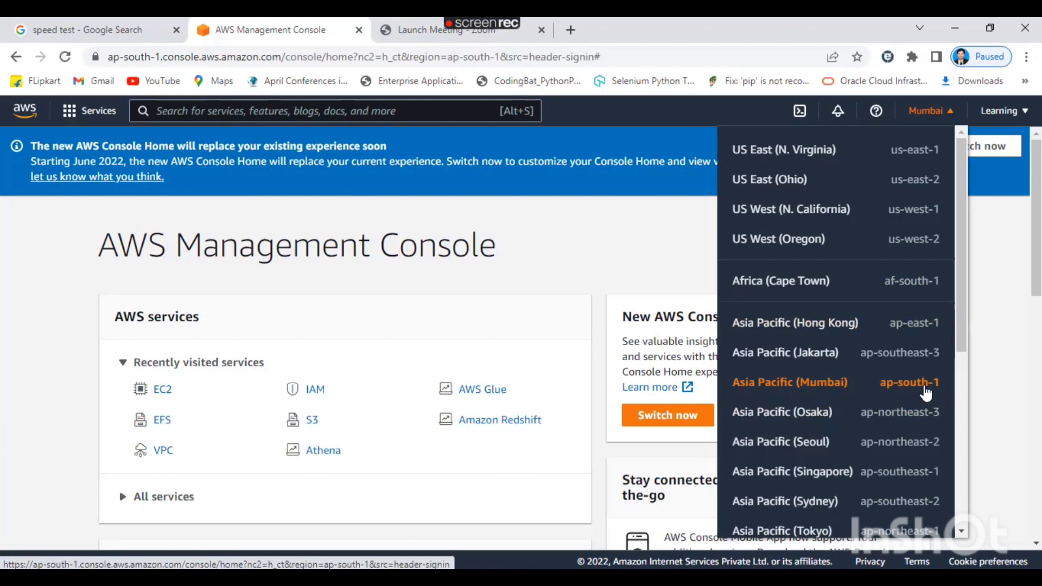
Keep Asia Pacific (Mumbai) as the region and show the Services panel with recent services.
click(805, 388)
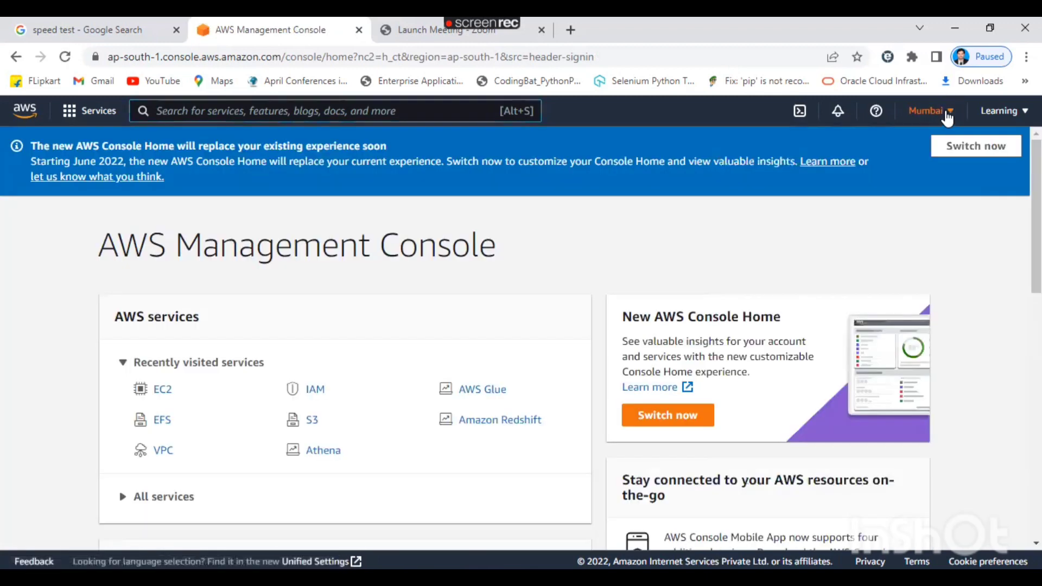
click(934, 109)
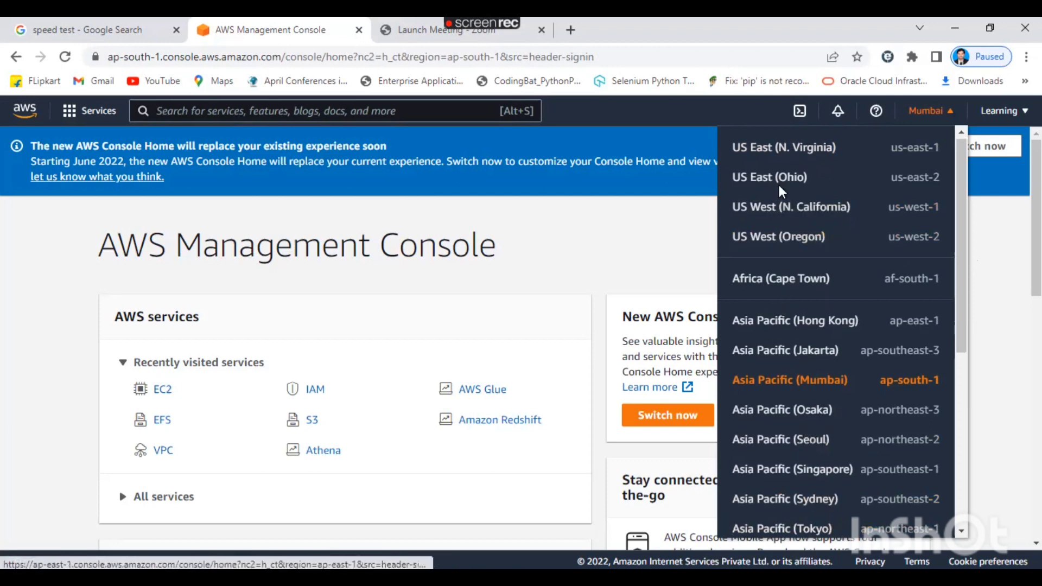
click(639, 211)
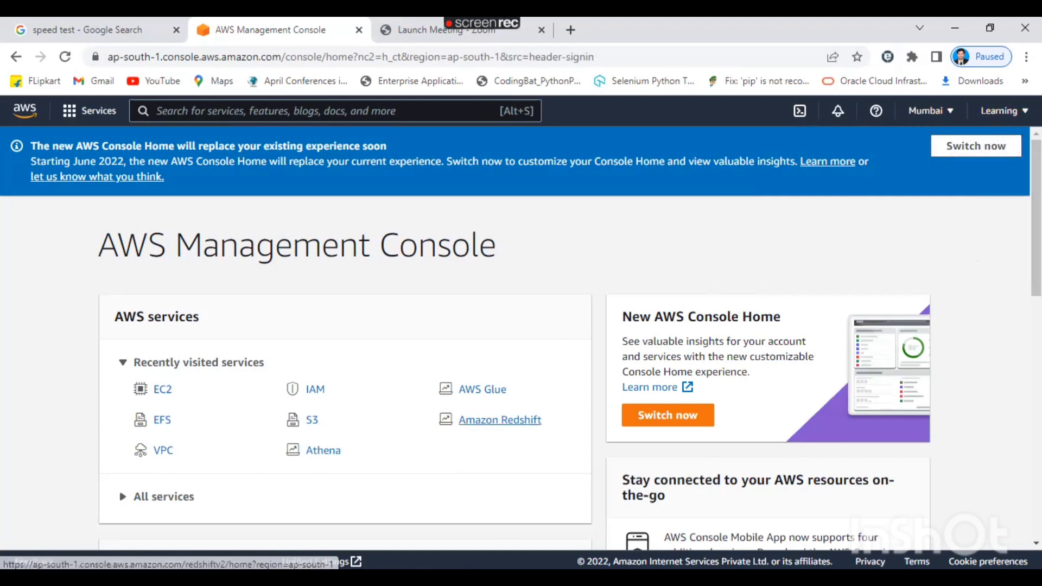
click(90, 115)
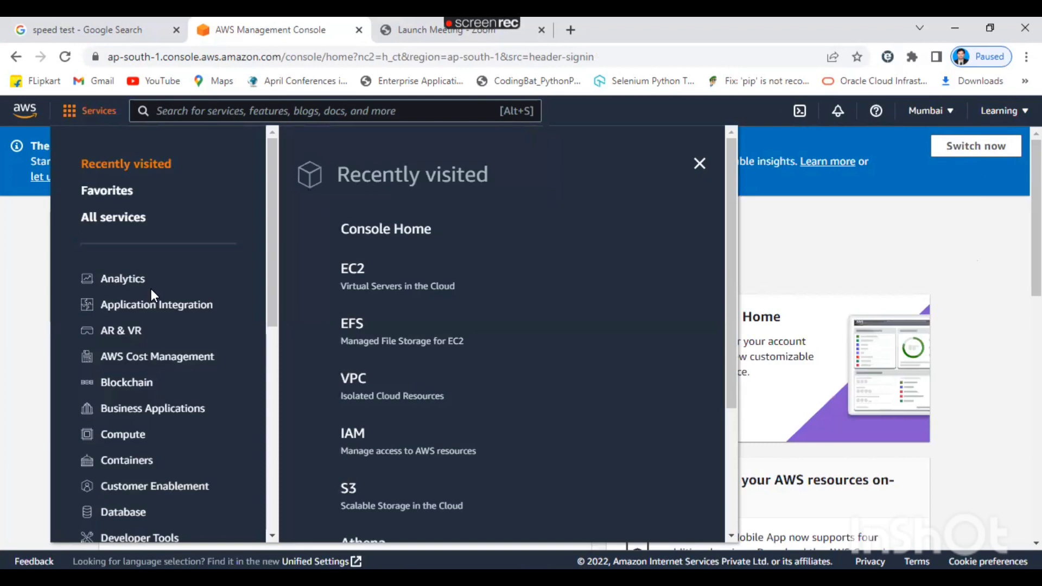
Open EC2 via Services > Compute, search EC2, and view the Mumbai dashboard's resource counts.
click(40, 282)
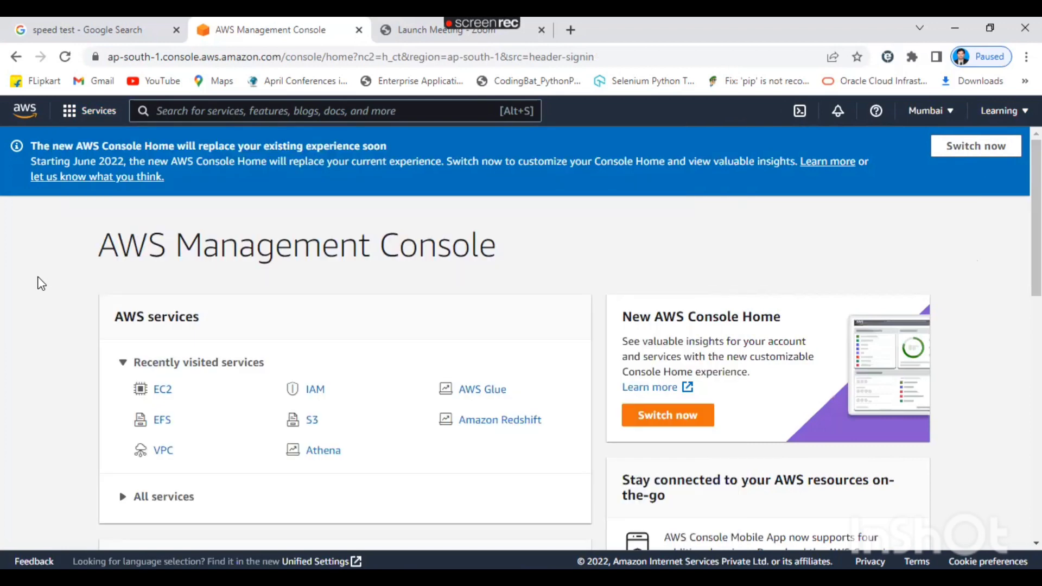
click(108, 115)
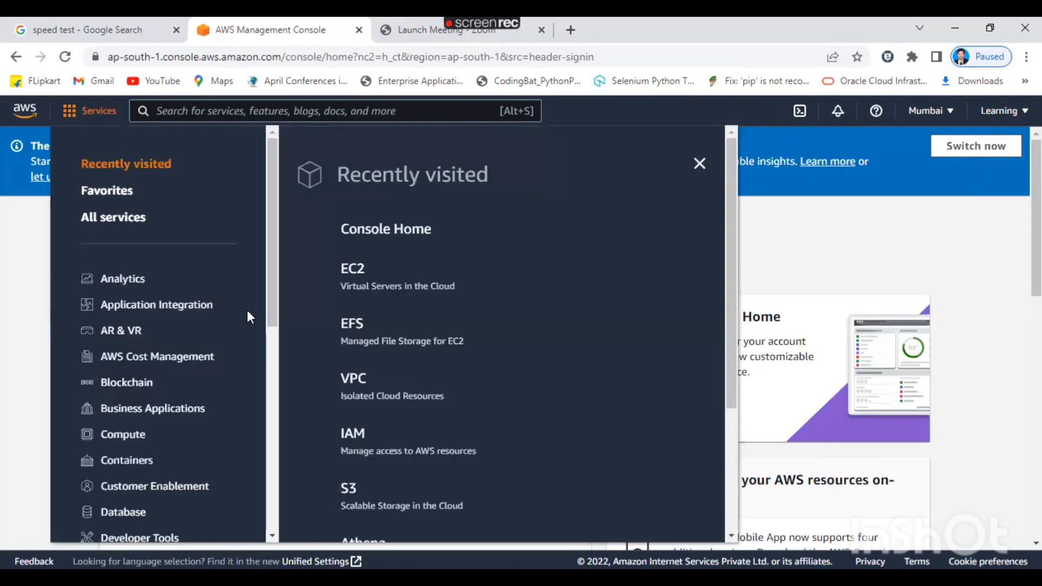
scroll(271, 474, down, 5)
drag(271, 475, 282, 516)
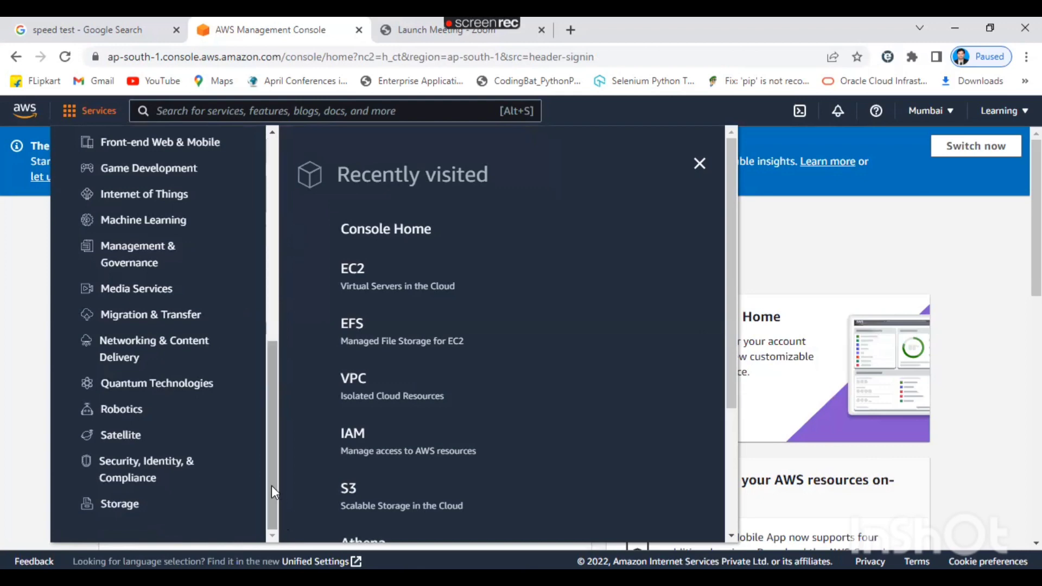
drag(272, 486, 280, 326)
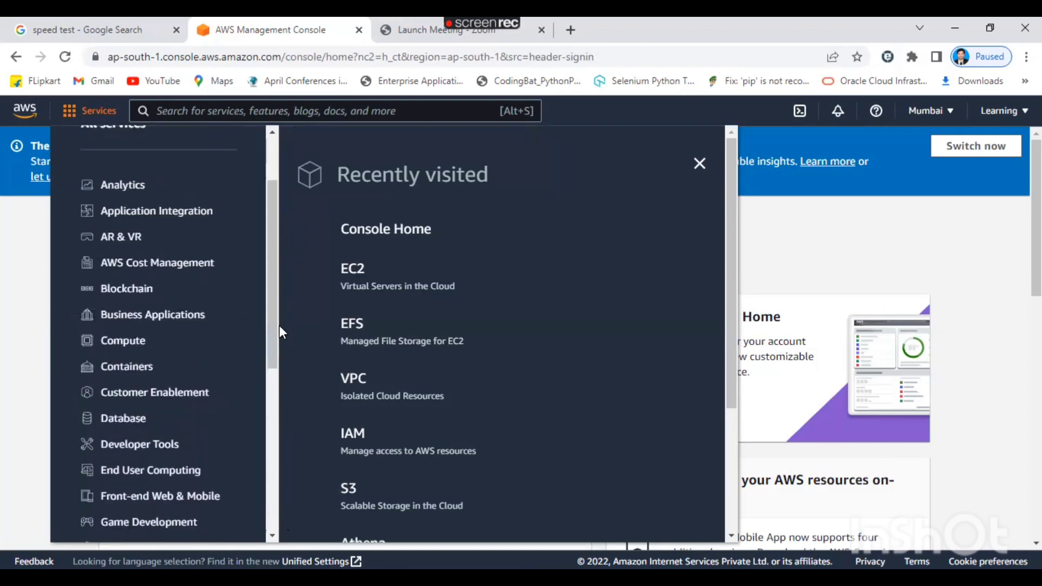
click(122, 348)
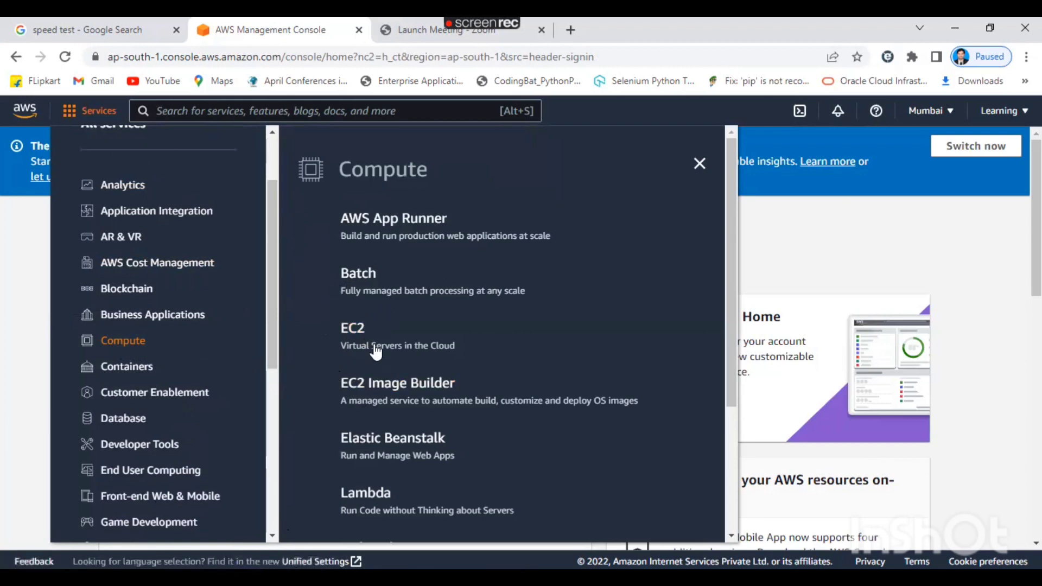
click(362, 338)
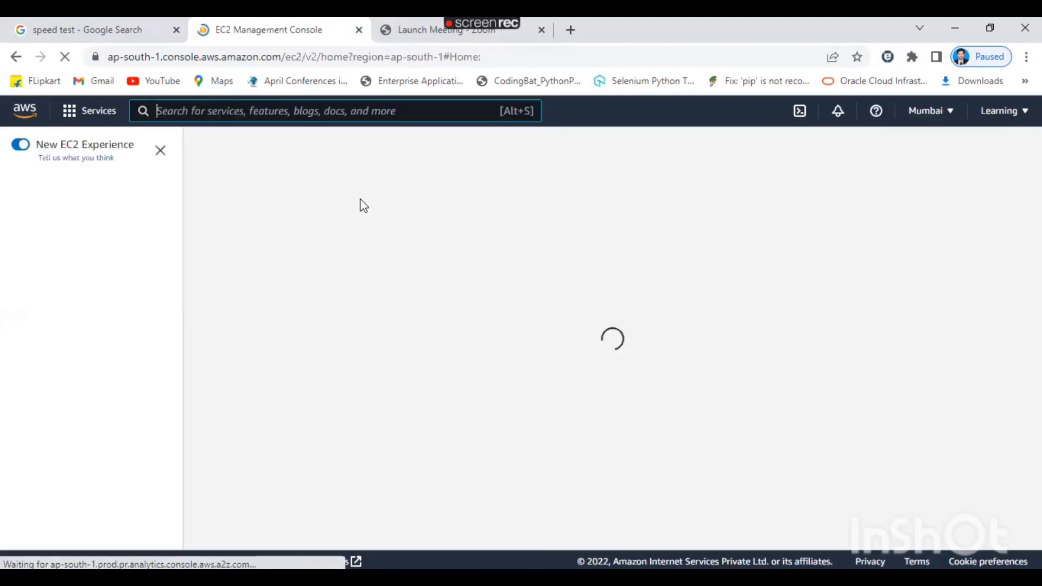
click(296, 112)
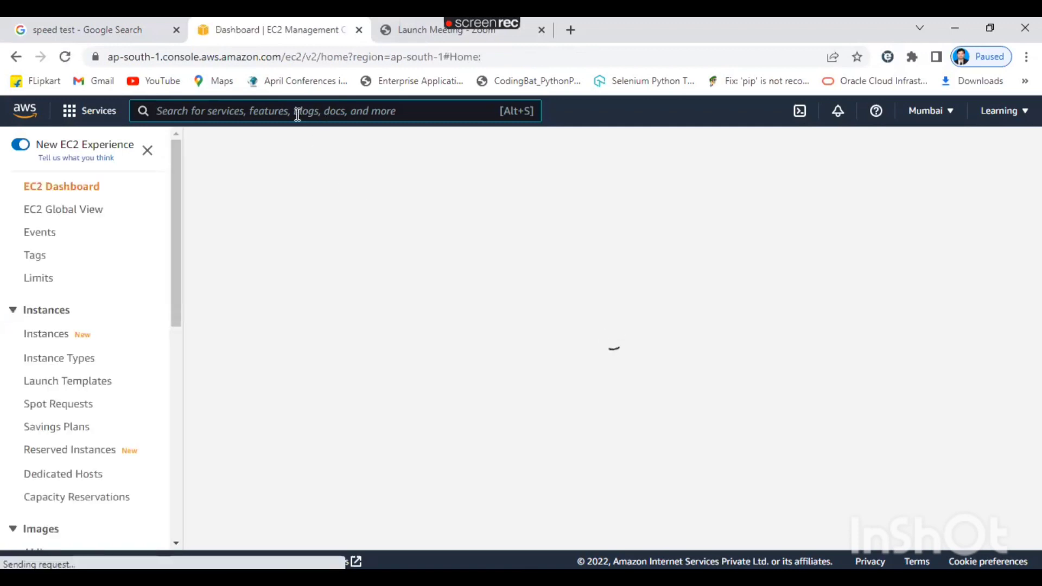
text(EC2)
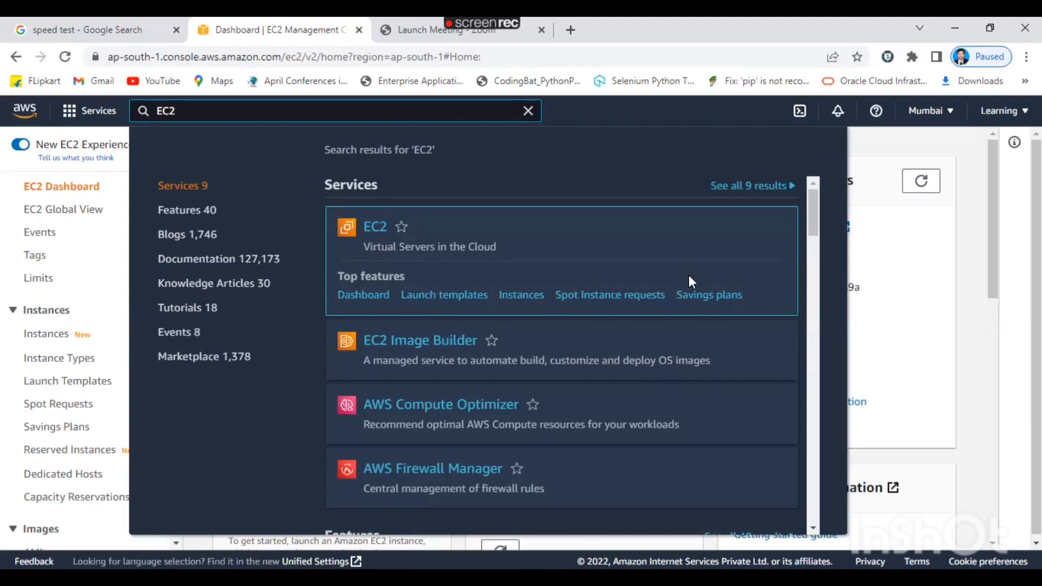
click(979, 308)
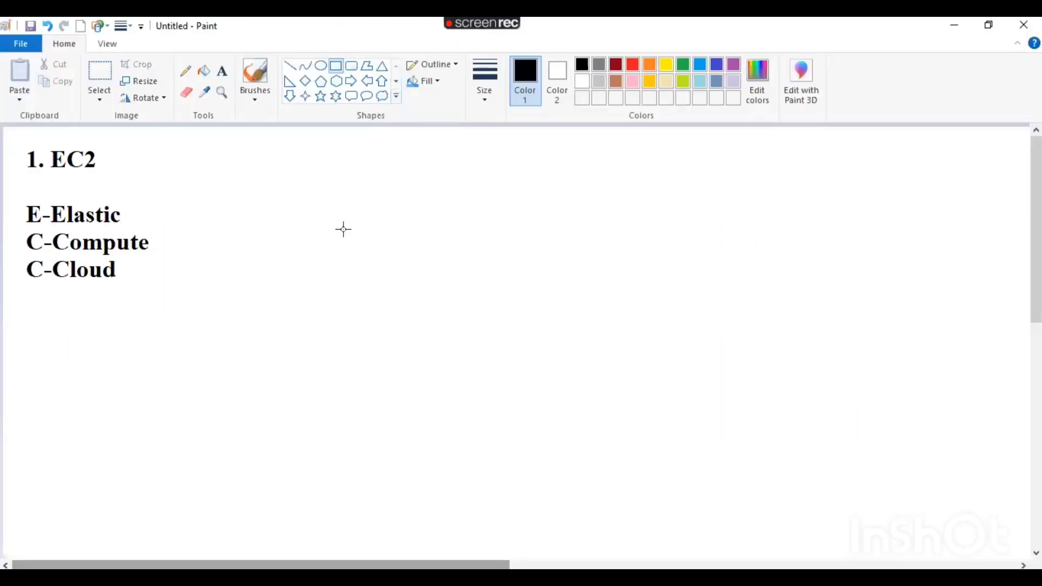
Draw a rectangle beside the EC2 notes with a diamond just below it.
drag(316, 186, 387, 279)
drag(476, 294, 510, 305)
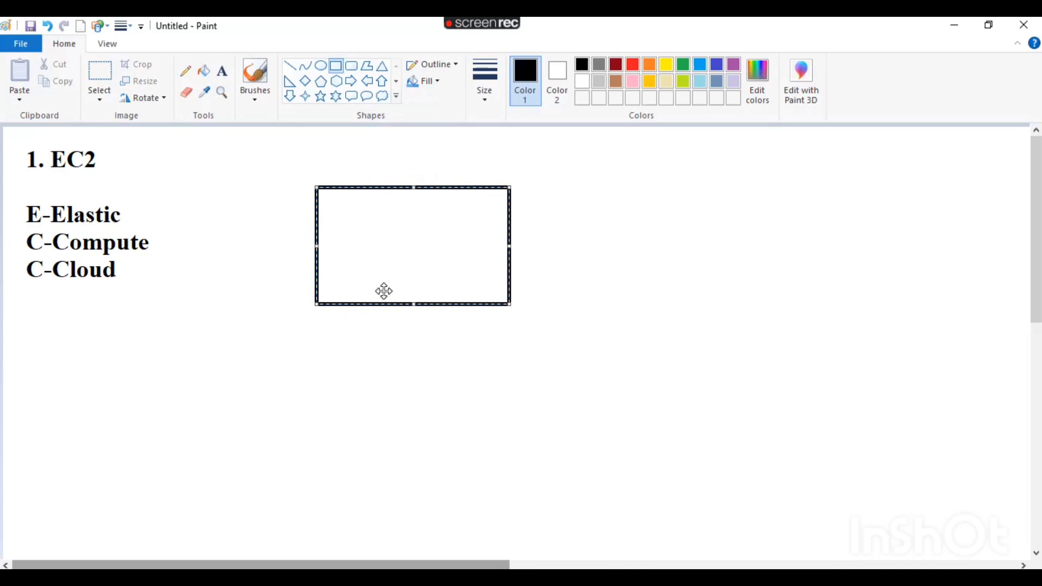
click(306, 83)
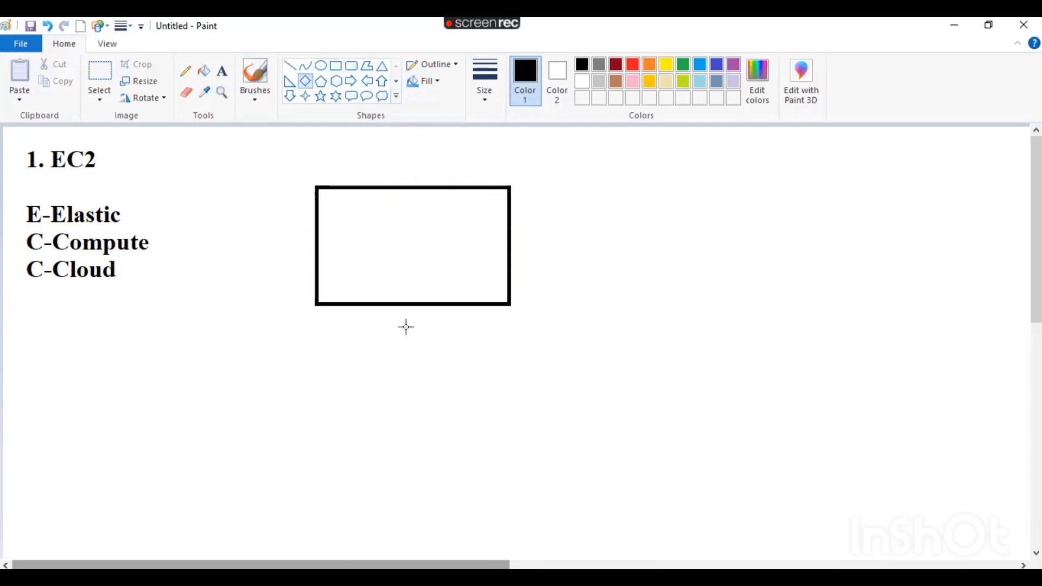
drag(399, 305, 408, 340)
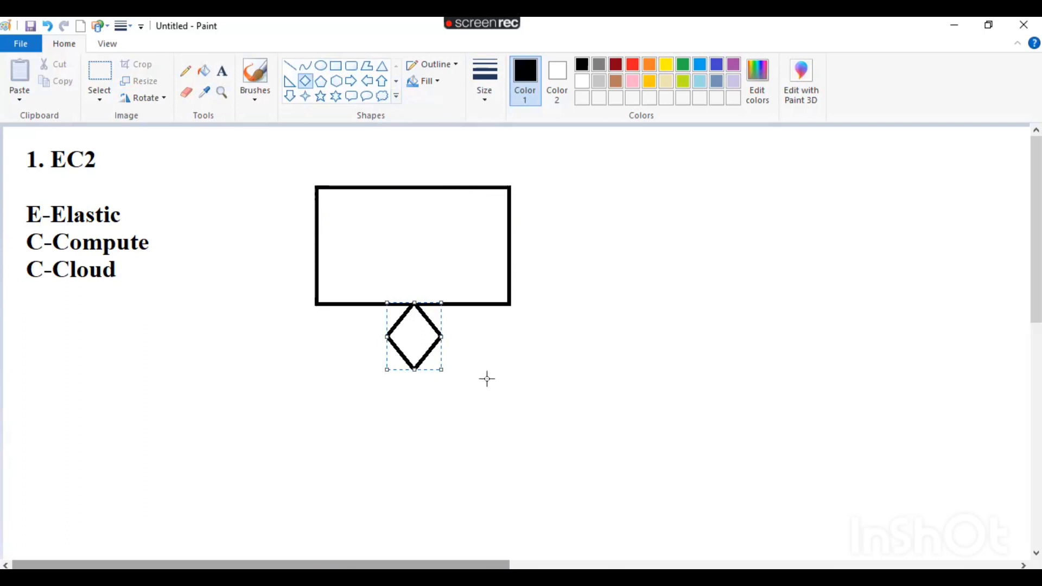
click(627, 405)
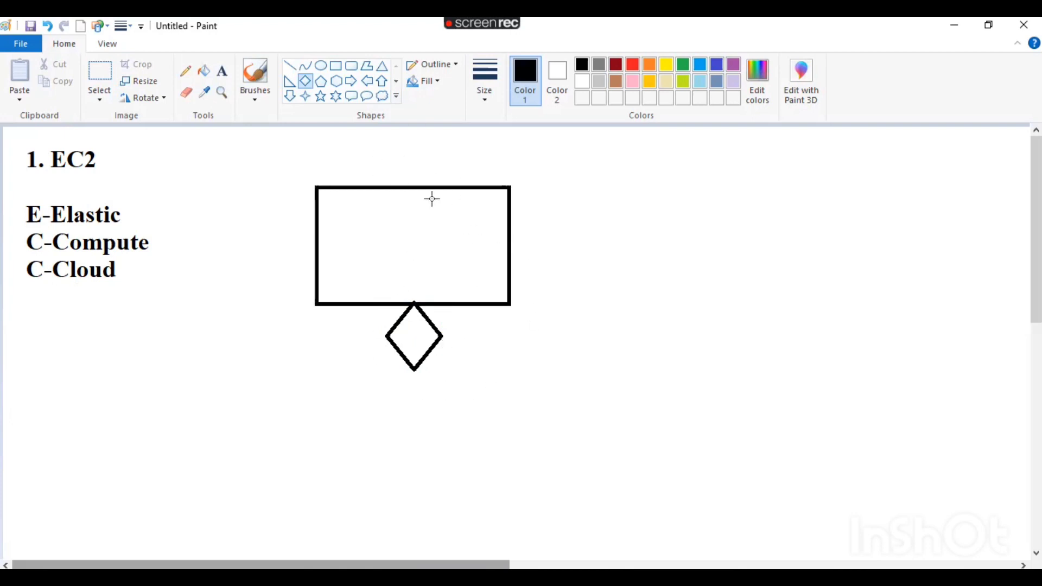
Add a text box right of the rectangle reading 'Ec2 Instance' and 'Virtual Mc Server'.
click(229, 77)
drag(544, 180, 922, 303)
text(Ec)
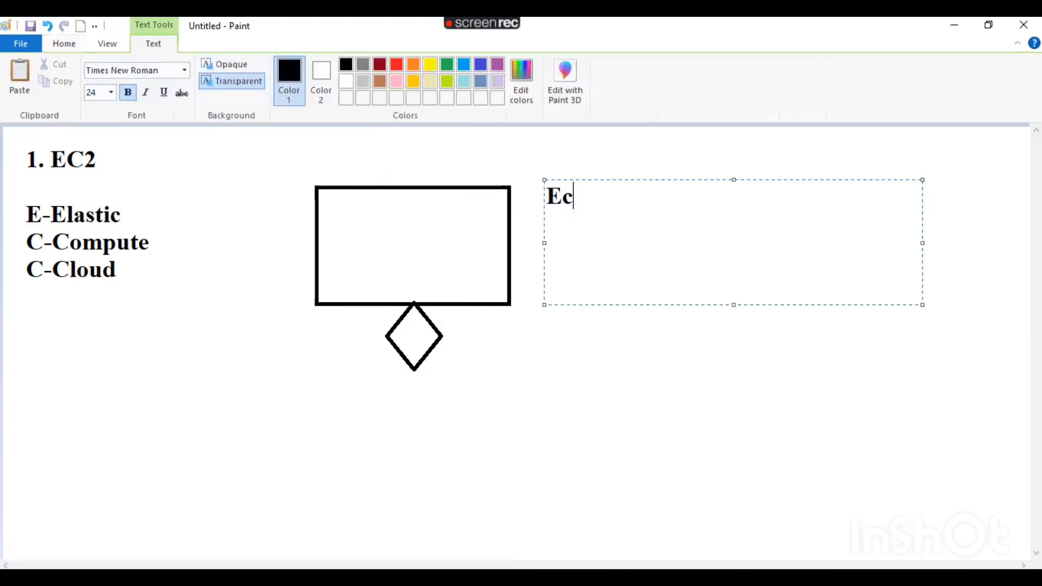
text(2 Instance)
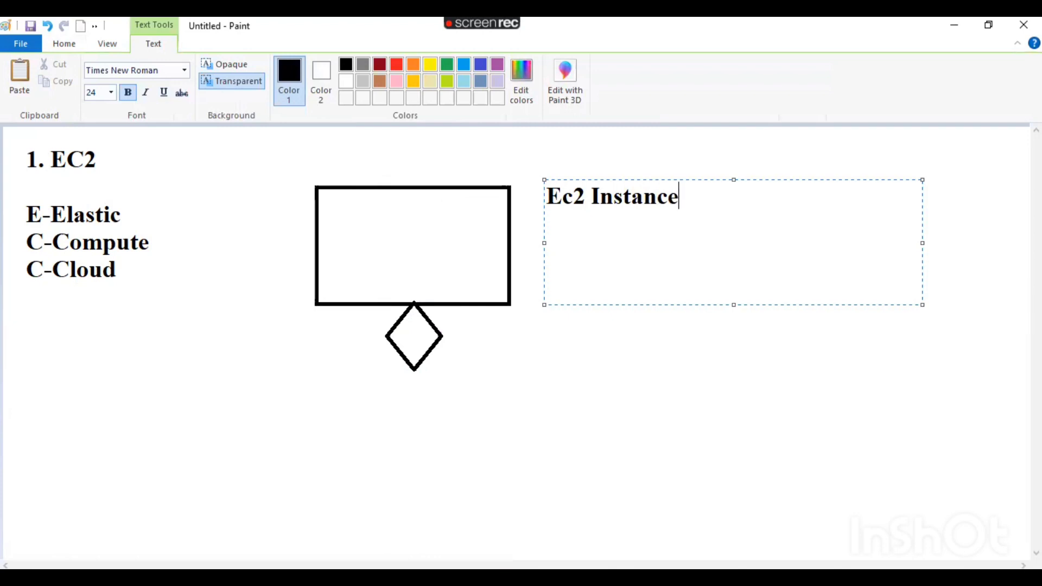
key(Return)
text(Virtual )
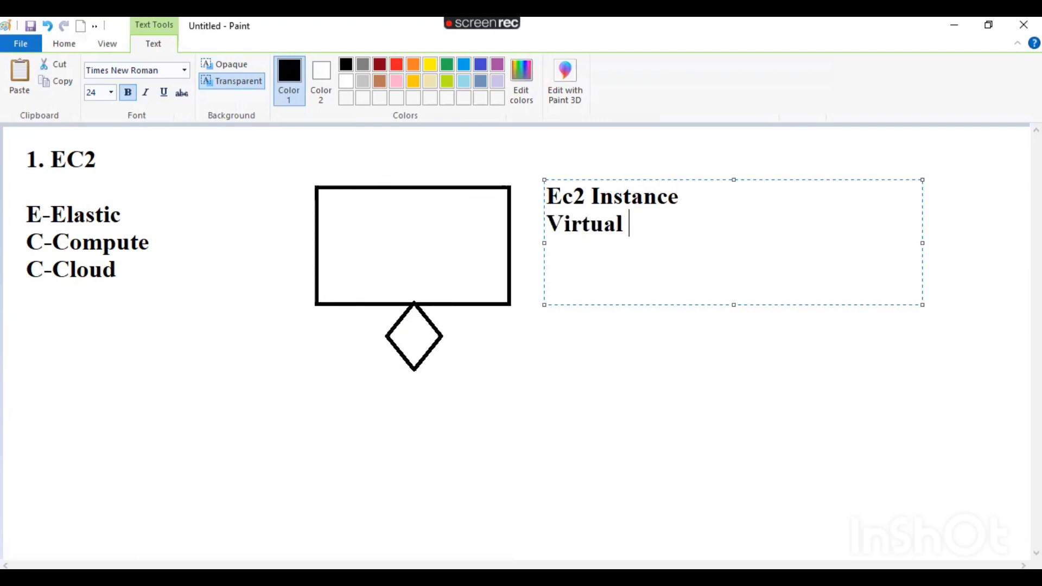
text(Mc Server)
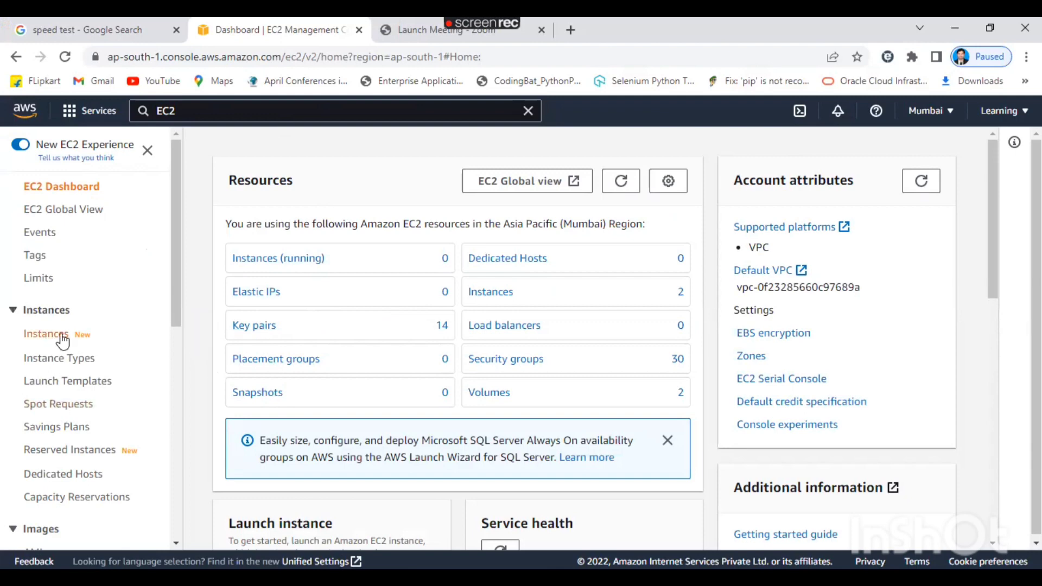
Clear the running filter to list both stopped t2.micro instances, then start Launch instances.
click(275, 263)
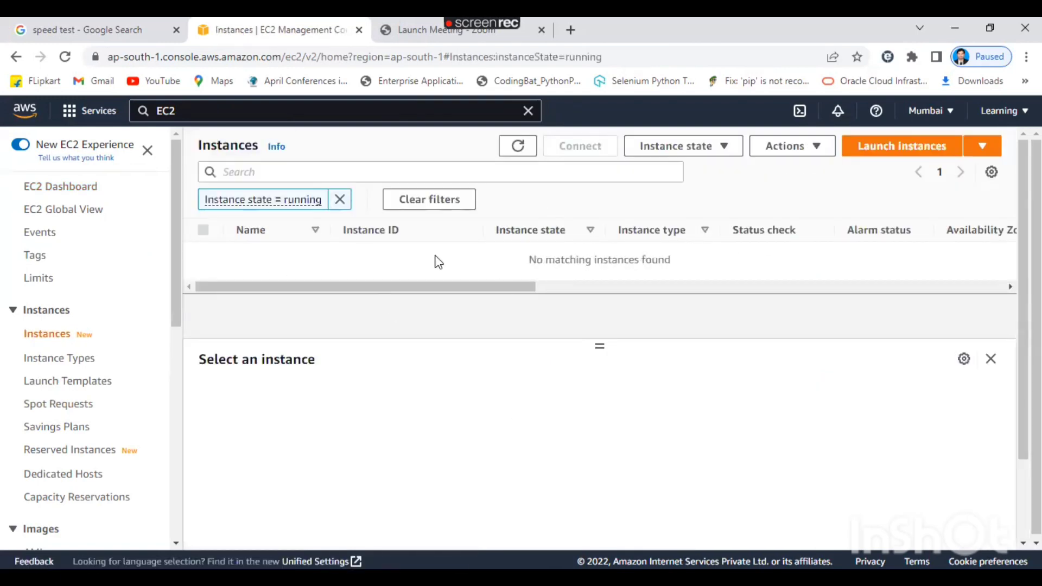
click(340, 201)
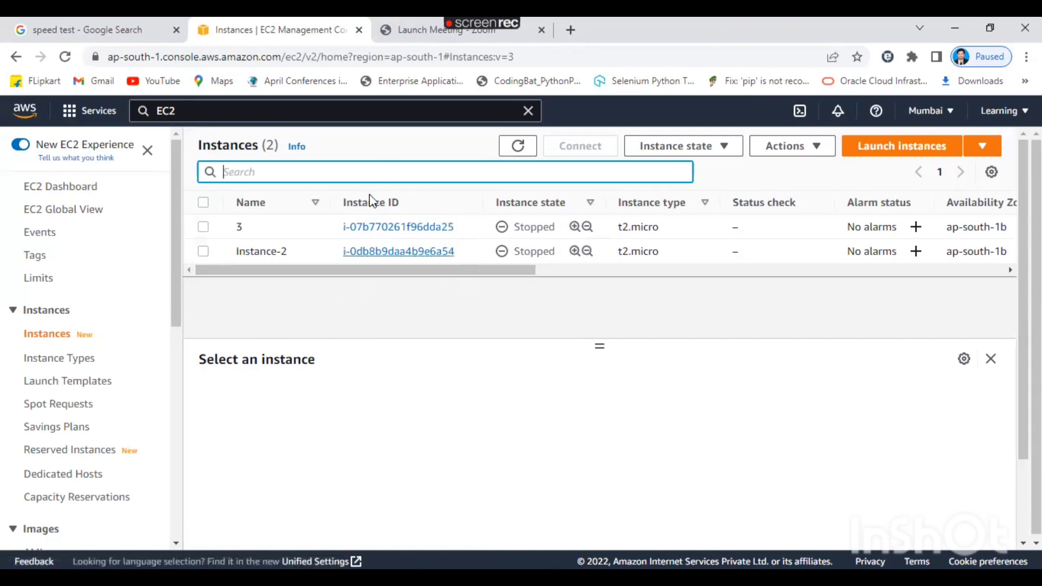
click(896, 157)
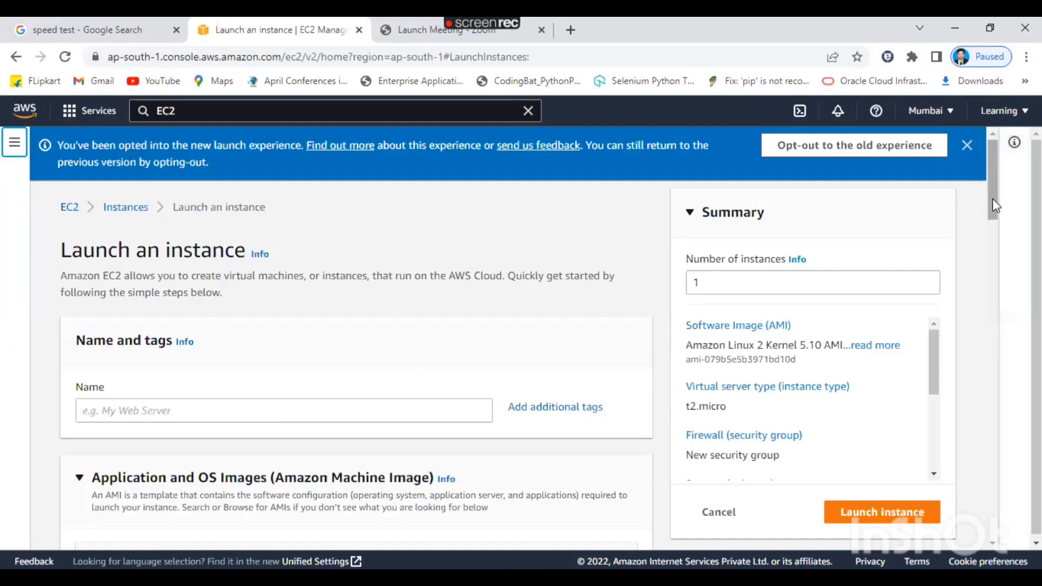
Scroll down the Launch an instance page showing Amazon Linux 2 and t2.micro defaults.
scroll(995, 205, down, 2)
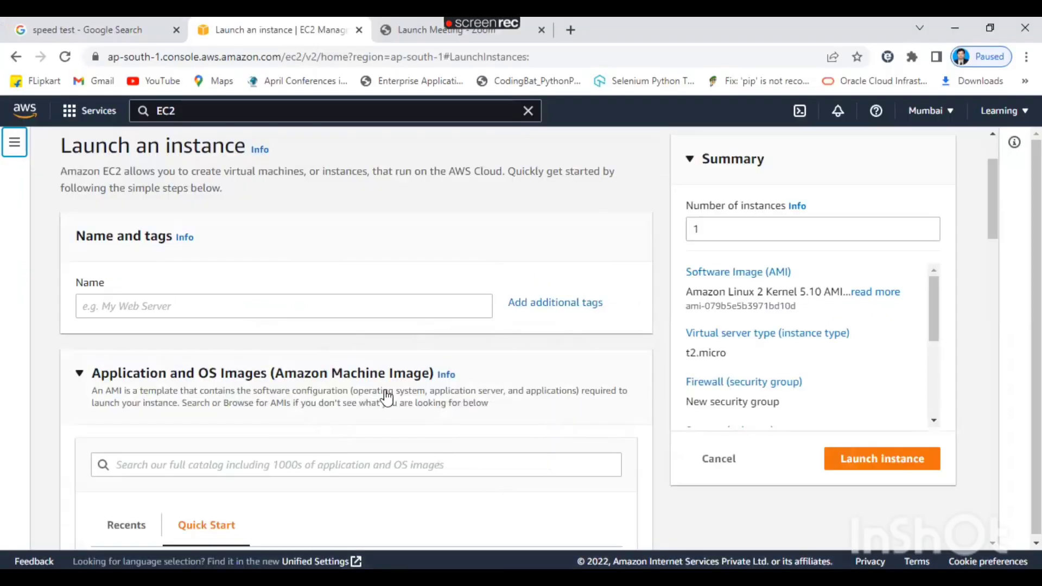
Name the instance MyFirstEc2 and scroll down to the Application and OS Images section.
click(128, 310)
text(My)
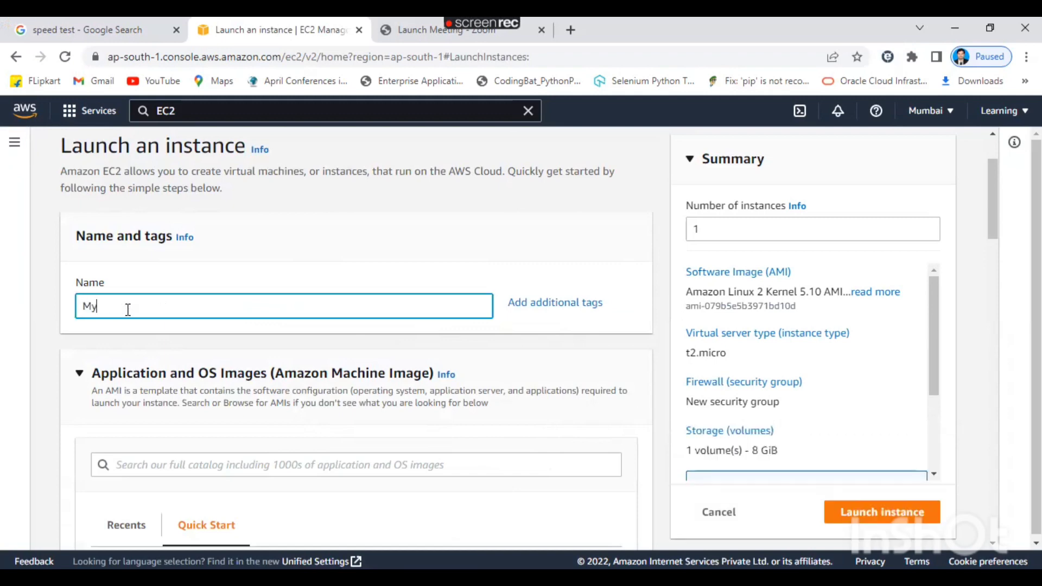
text(FirstEc2)
key(Left)
key(Left)
key(Left)
key(Left)
key(Left)
key(Left)
key(Left)
key(Left)
key(Left)
key(Left)
drag(993, 221, 1004, 274)
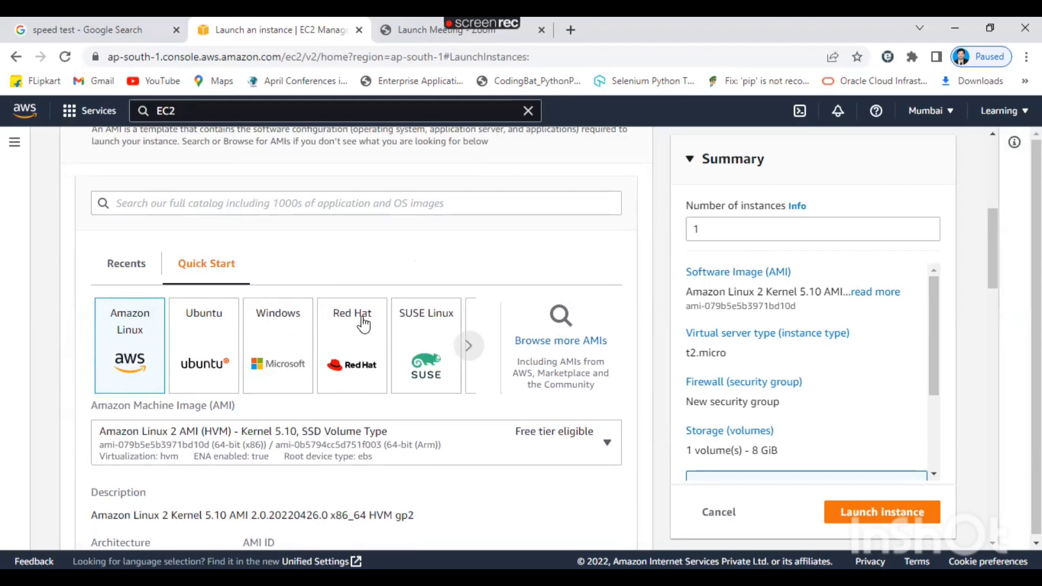
click(468, 346)
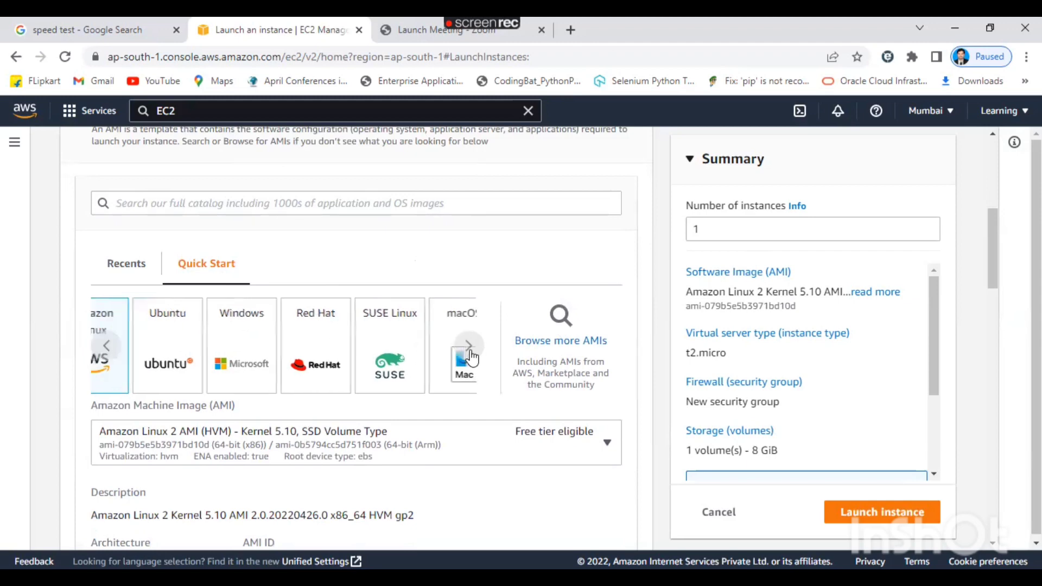
click(108, 353)
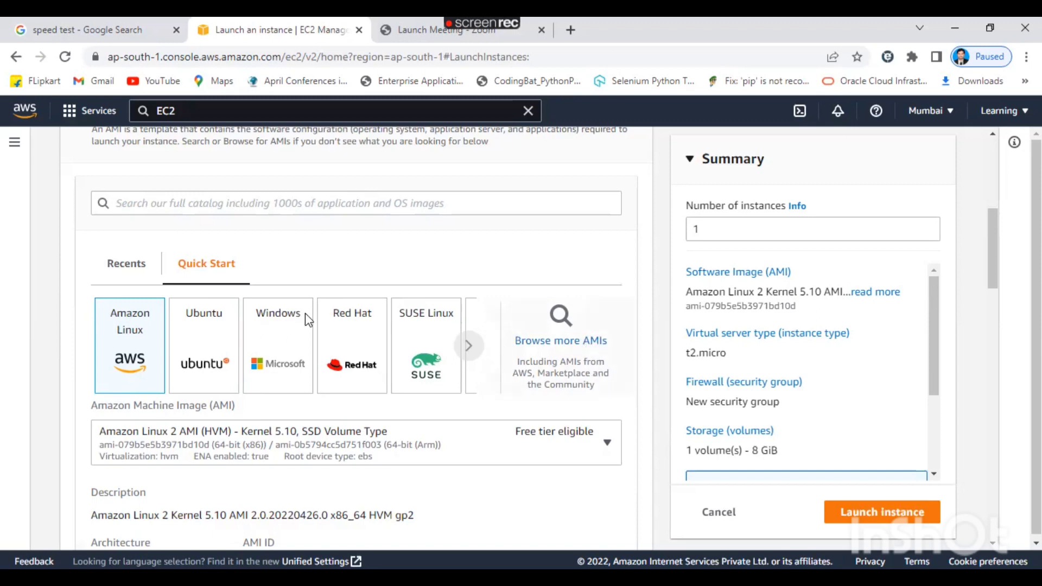
Switch the instance's operating system image to Windows and confirm the change.
click(279, 354)
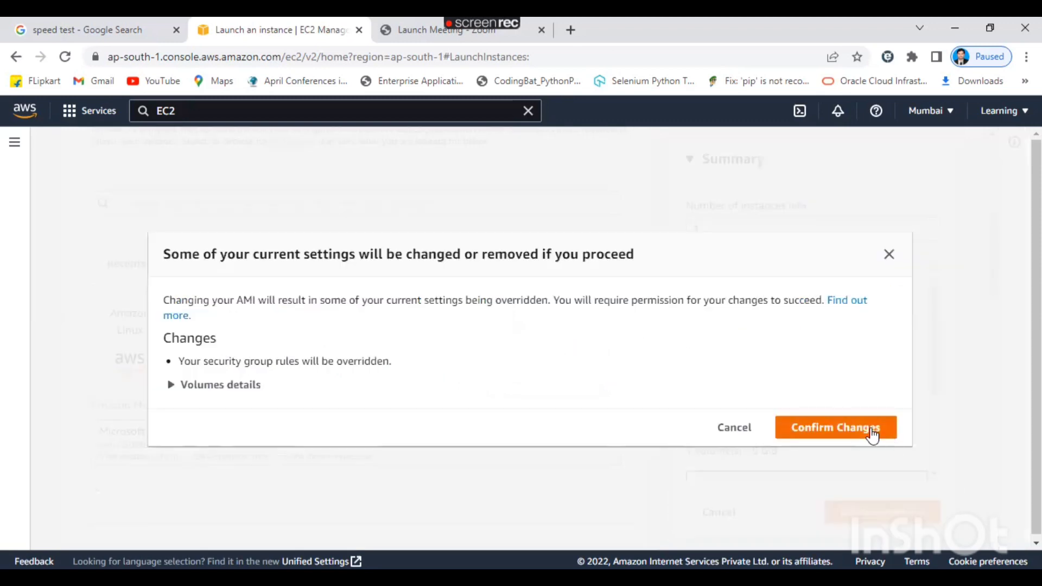
click(871, 431)
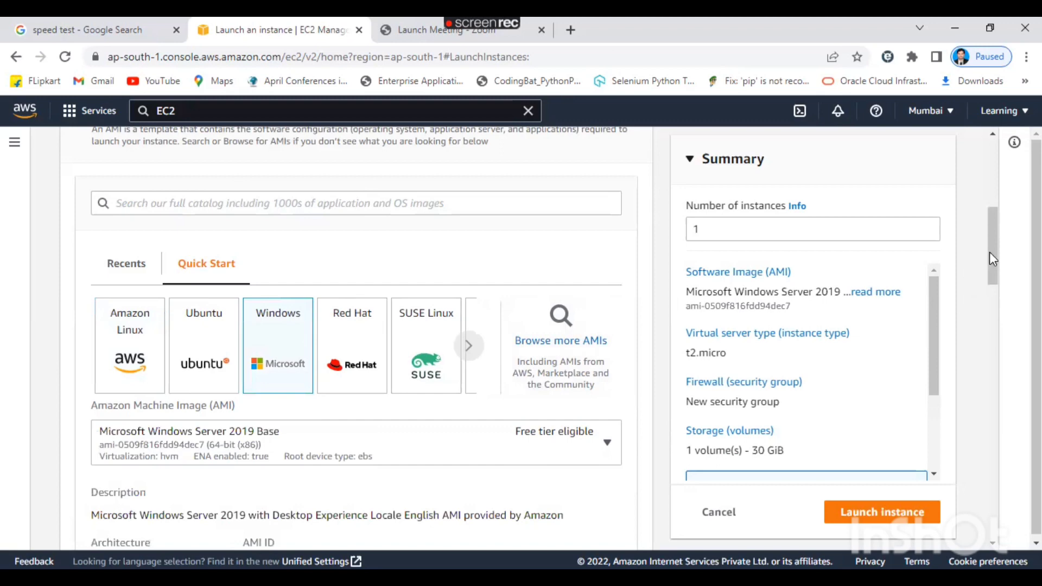
drag(989, 251, 1002, 302)
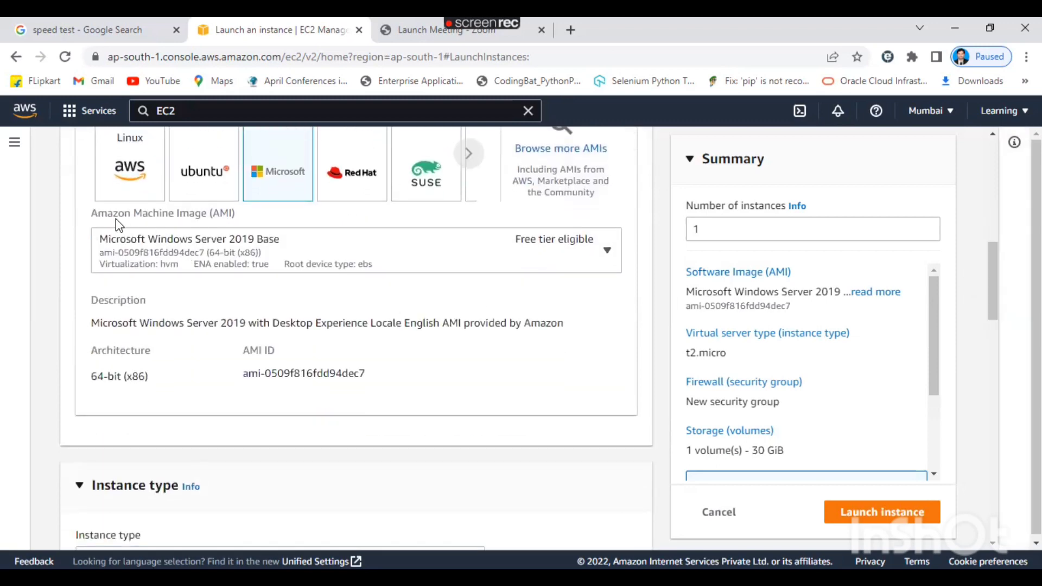
Browse the Windows AMI list and keep Microsoft Windows Server 2019 Base selected.
click(608, 250)
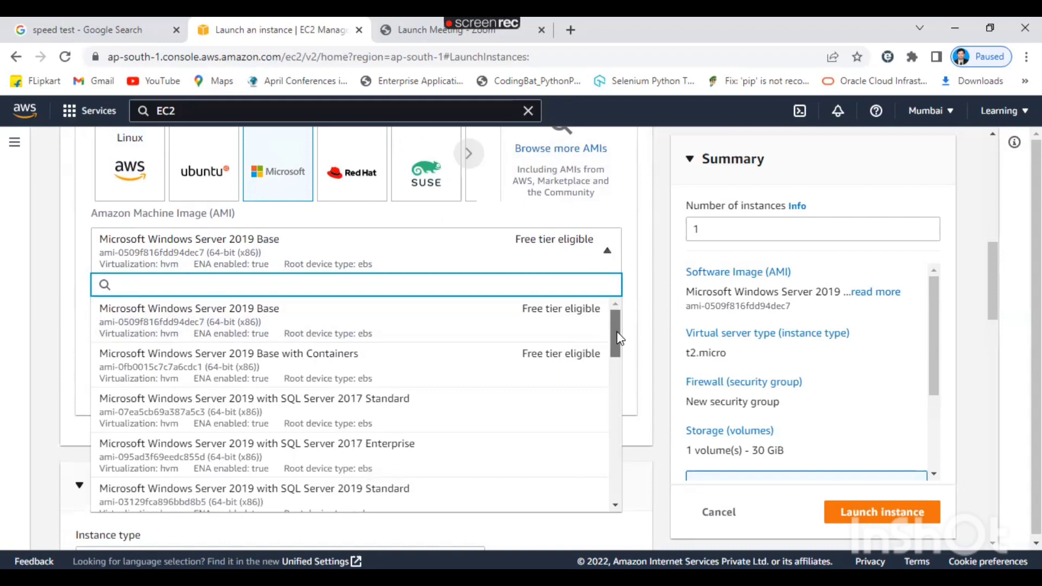
drag(617, 331, 641, 323)
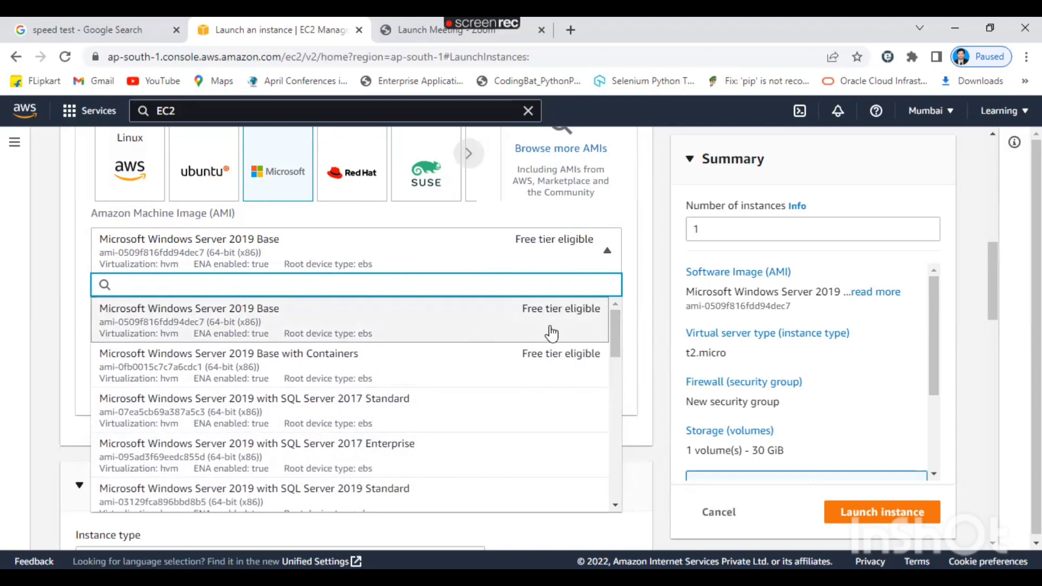
click(365, 328)
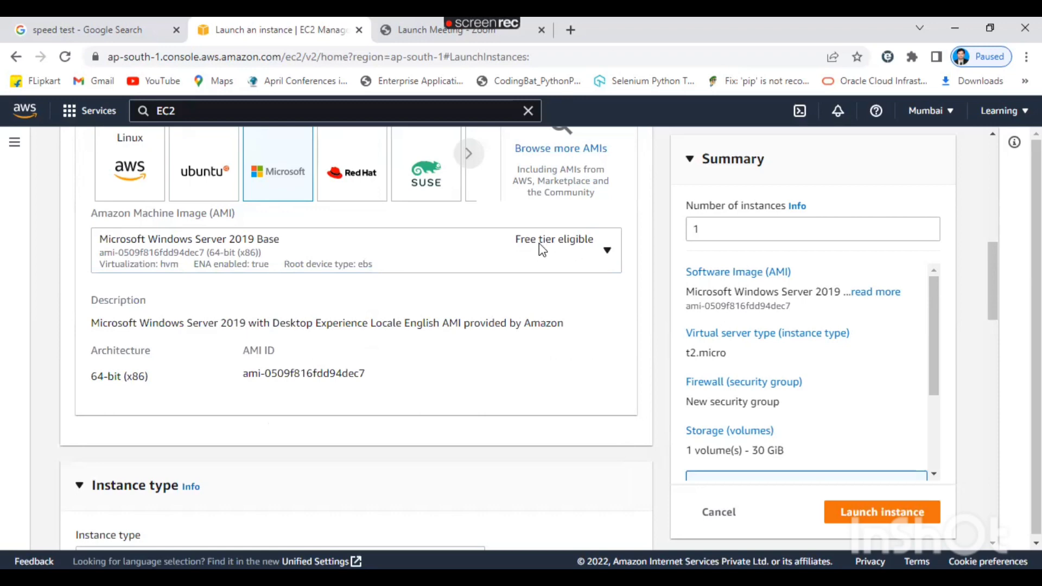
click(607, 255)
scroll(614, 327, down, 3)
scroll(619, 392, down, 5)
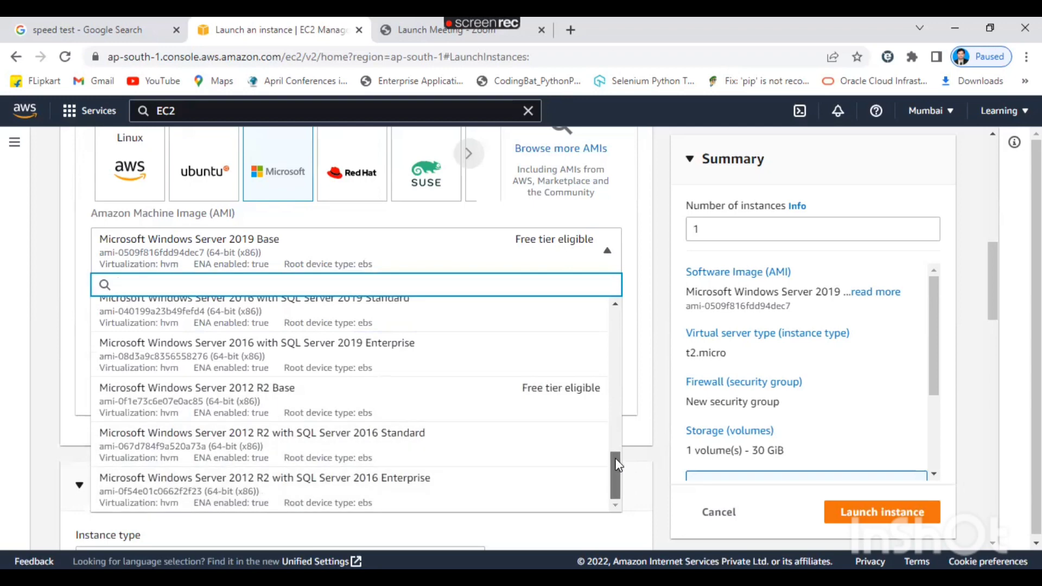
drag(616, 457, 646, 312)
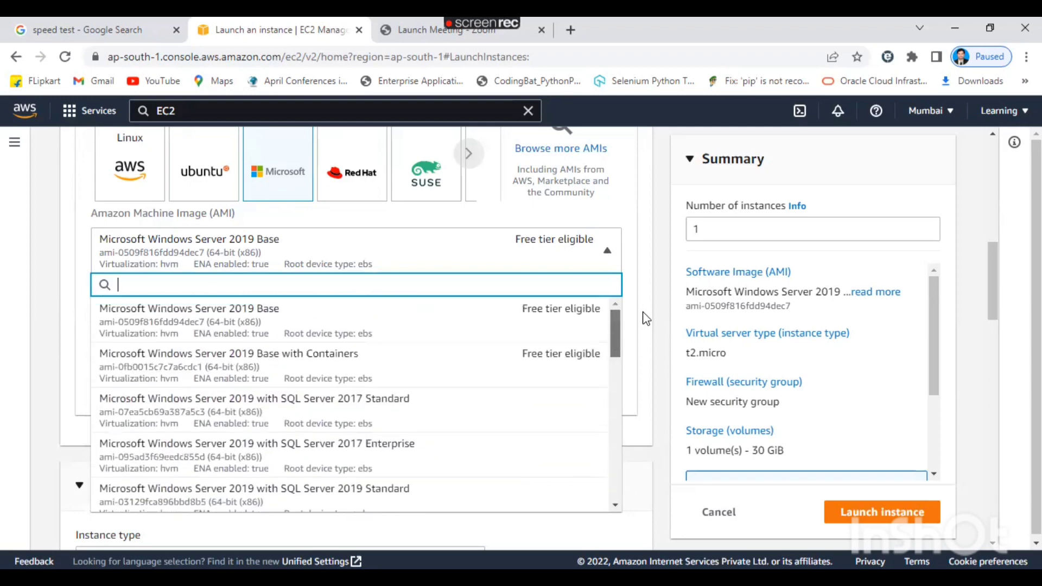
click(646, 312)
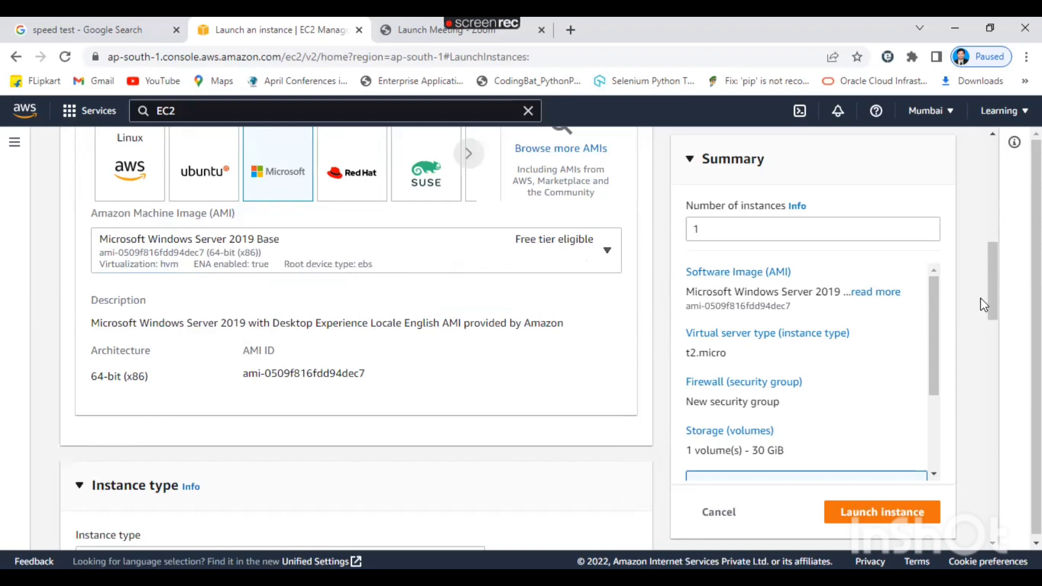
drag(1001, 298, 1018, 344)
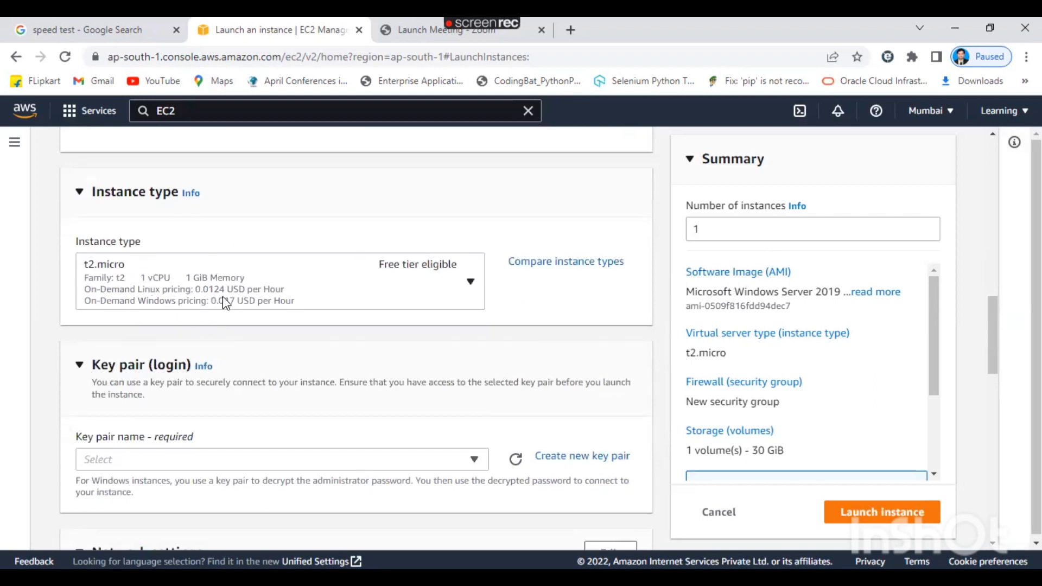
click(470, 295)
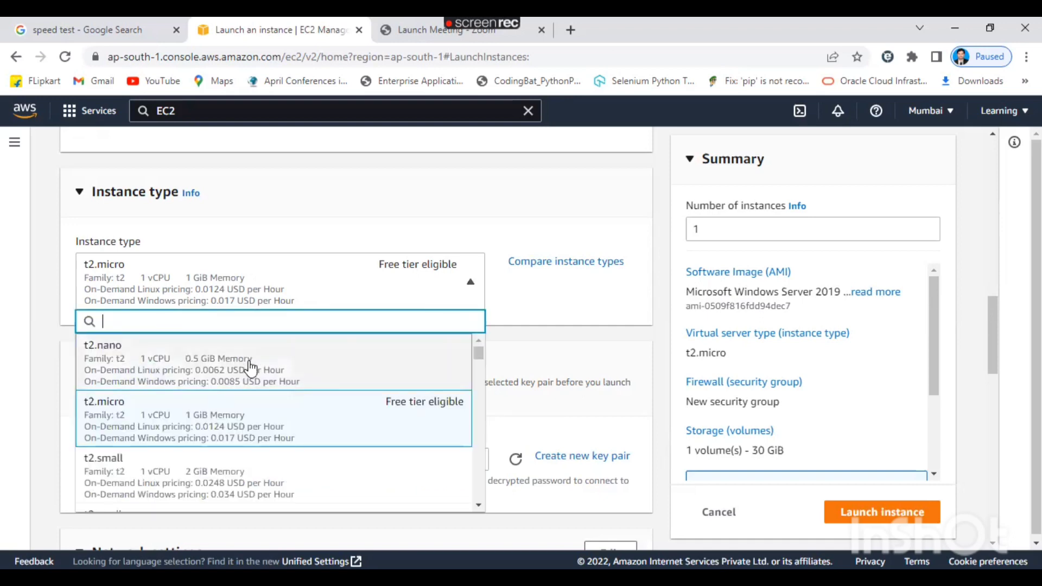
mouse_move(479, 353)
mouse_down()
mouse_move(487, 508)
mouse_move(492, 351)
mouse_up()
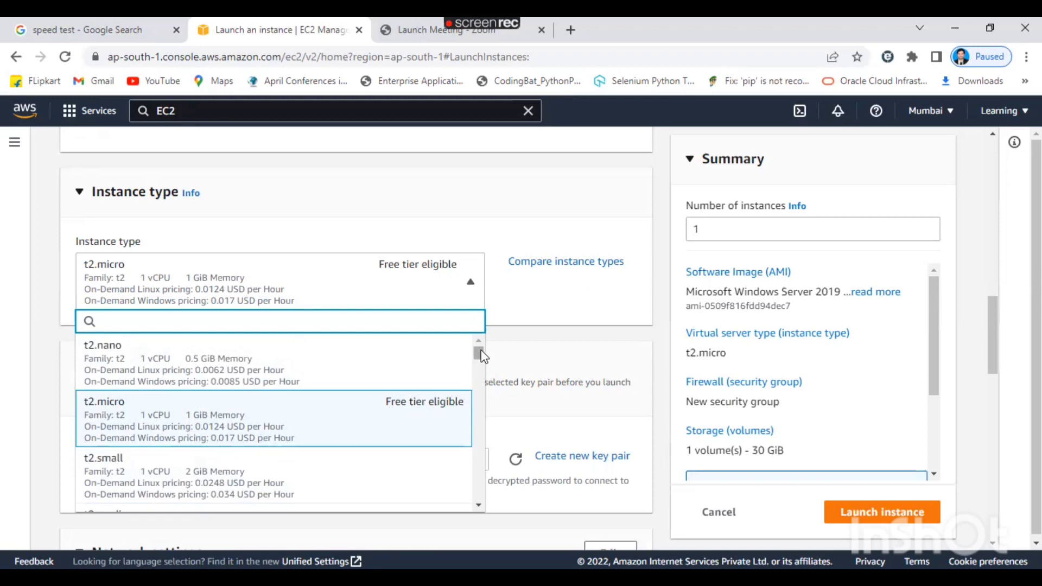
drag(479, 357, 483, 448)
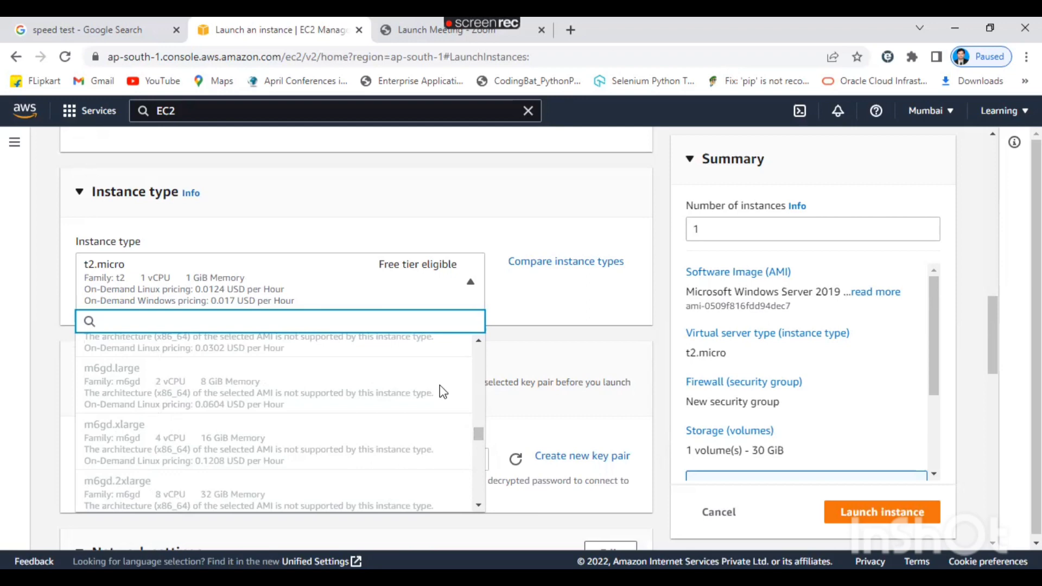
click(555, 327)
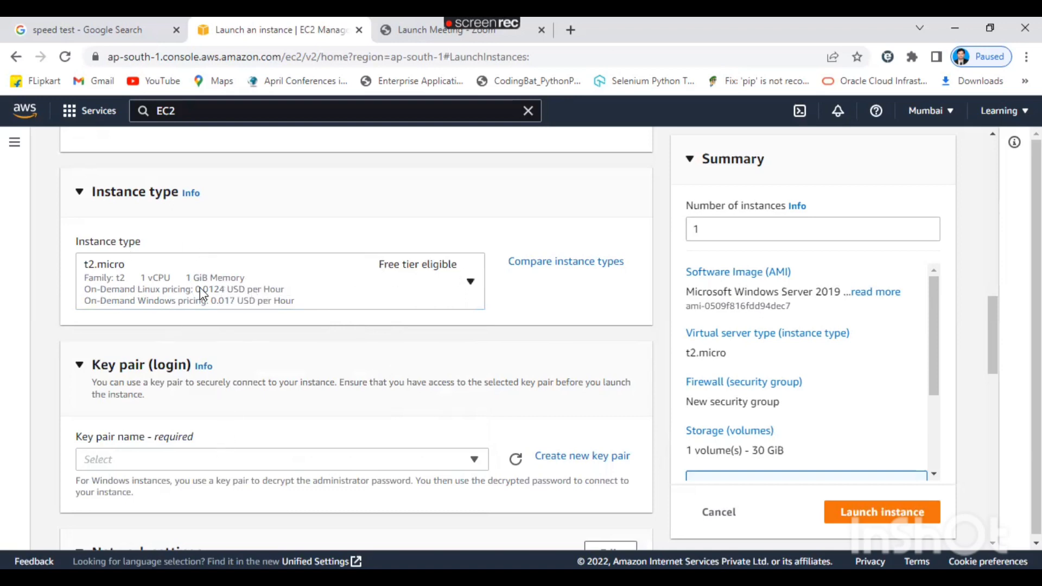
Bring up the Create key pair dialog from the Key pair (login) section.
drag(991, 328, 997, 353)
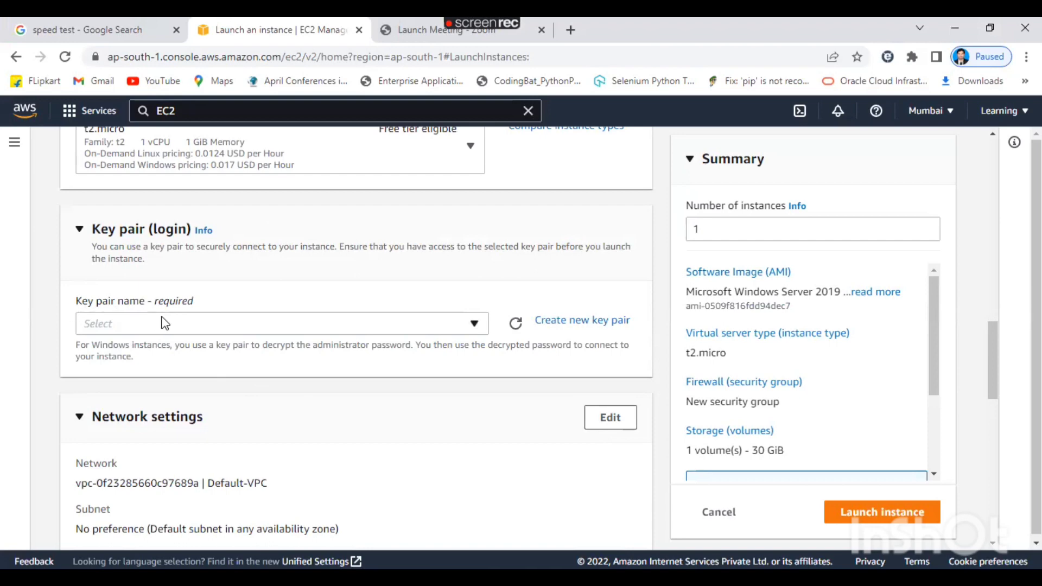
click(582, 326)
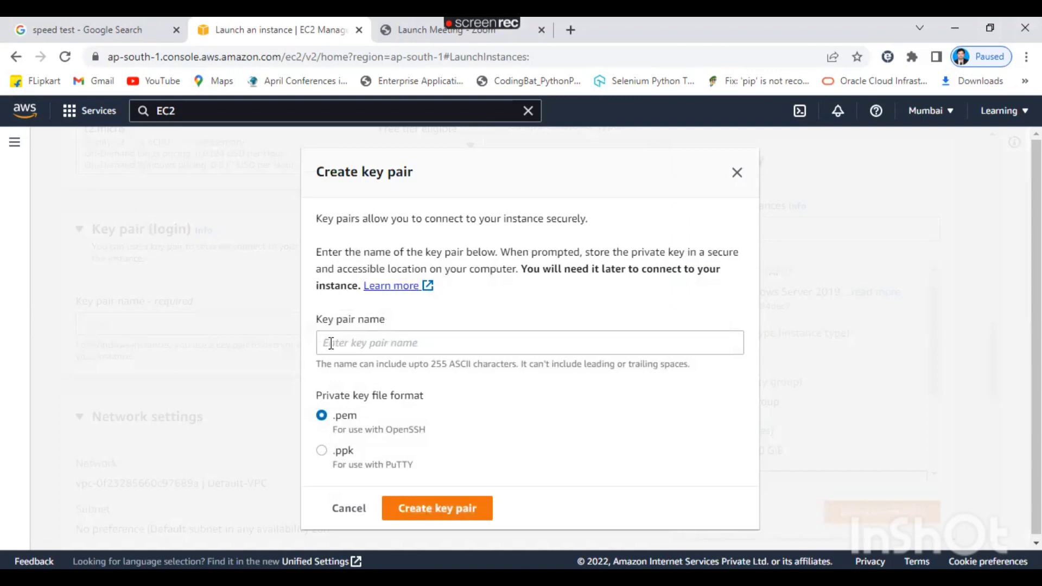
Create the key pair 0206 in PuTTY .ppk format, downloading 0206.ppk.
click(330, 344)
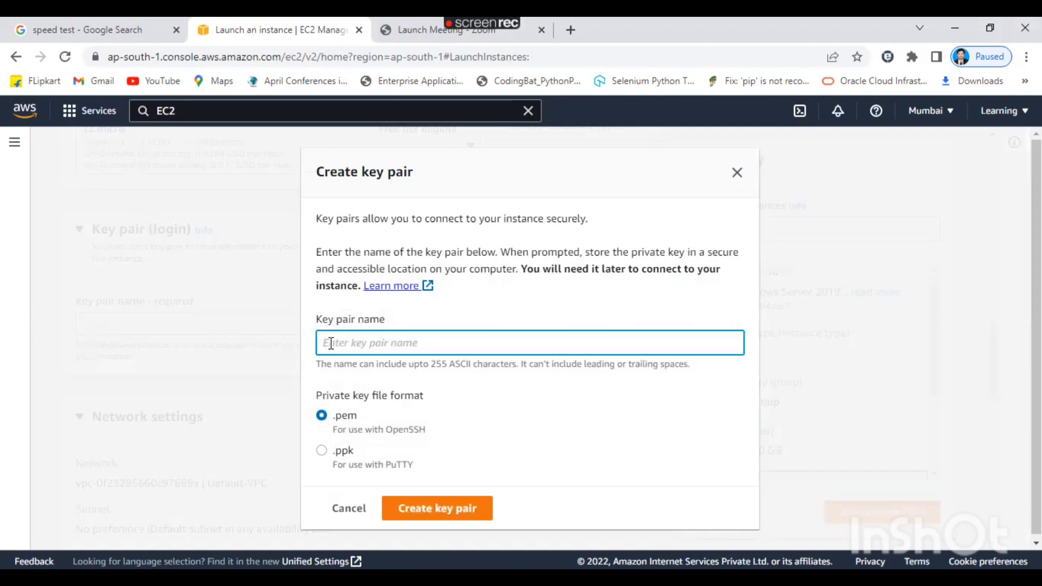
text(0206)
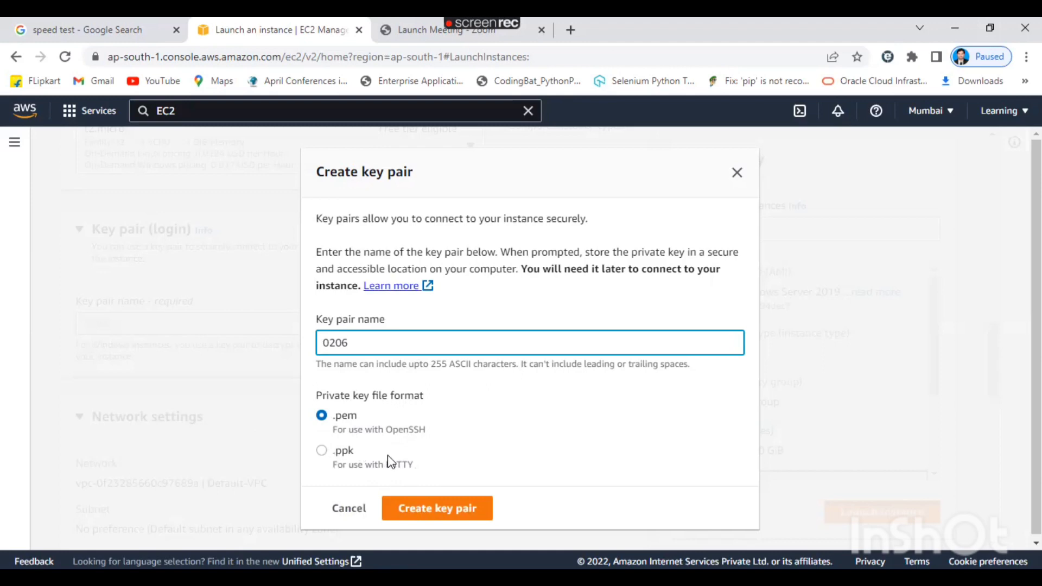
click(321, 453)
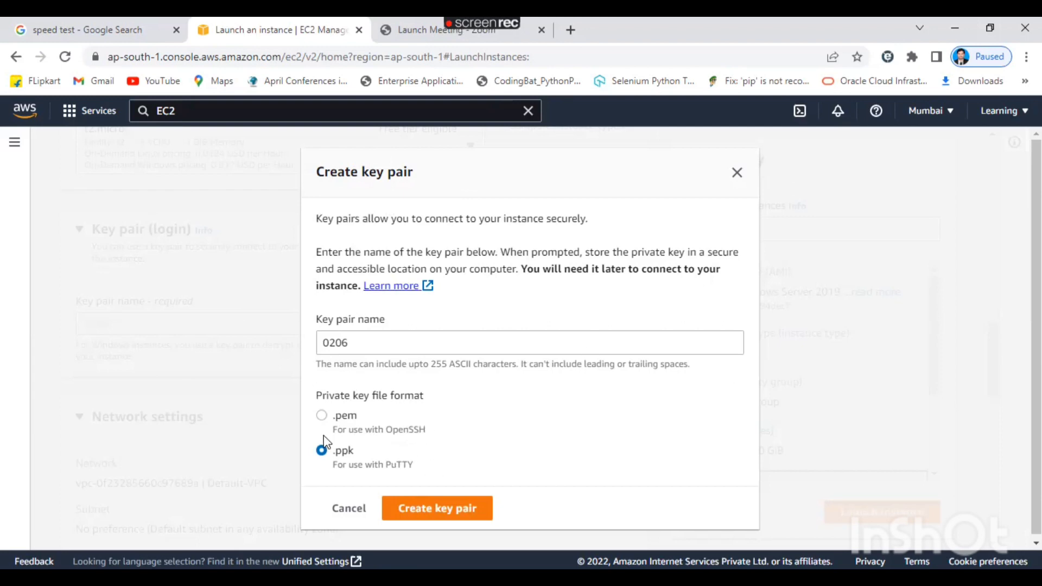
click(433, 513)
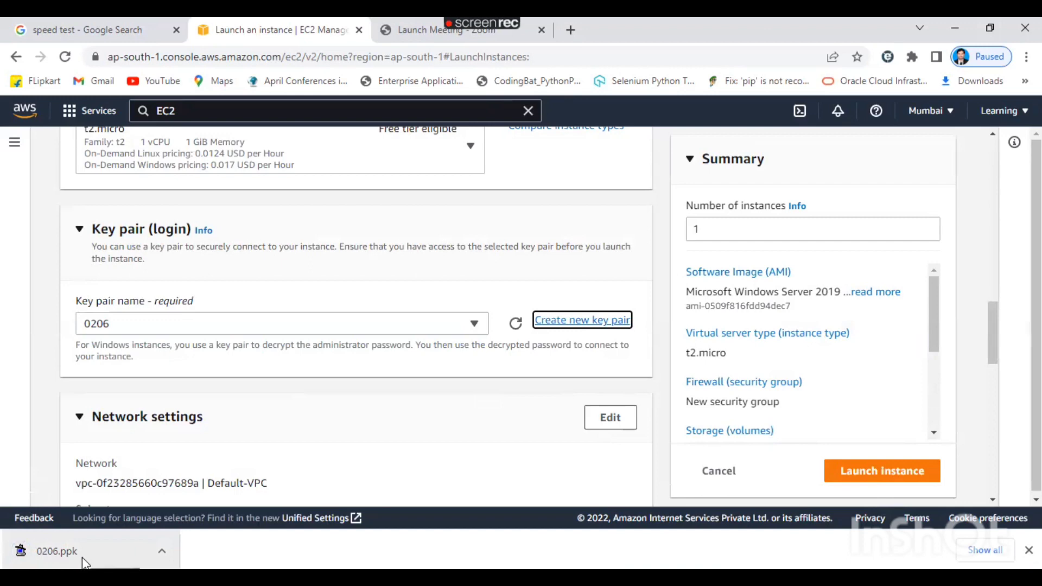
Edit network settings, keep Default-VPC, and review the RDP rule on TCP 3389 from 0.0.0.0/0.
drag(991, 334, 1008, 387)
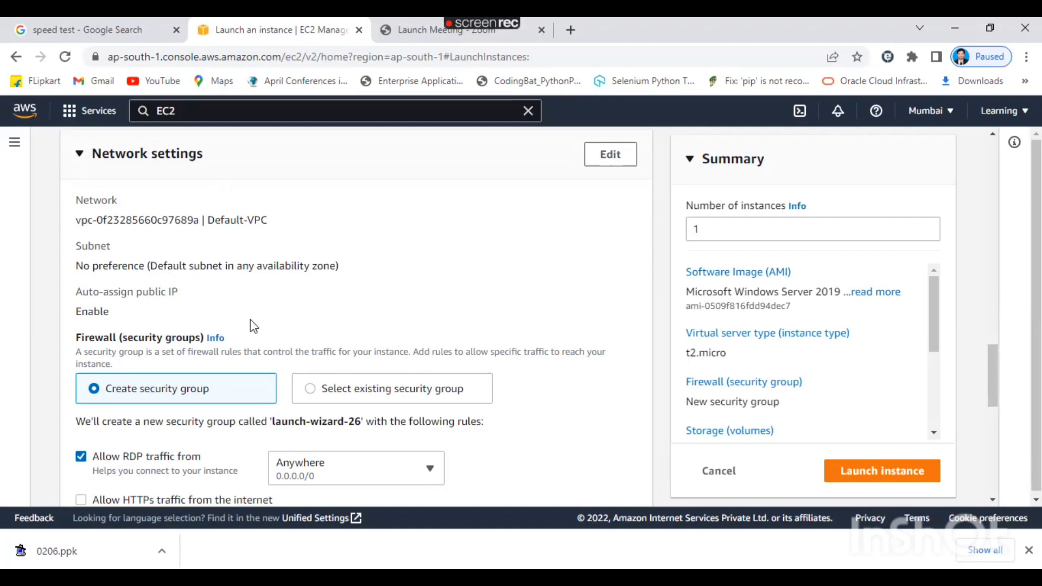
click(604, 166)
click(473, 230)
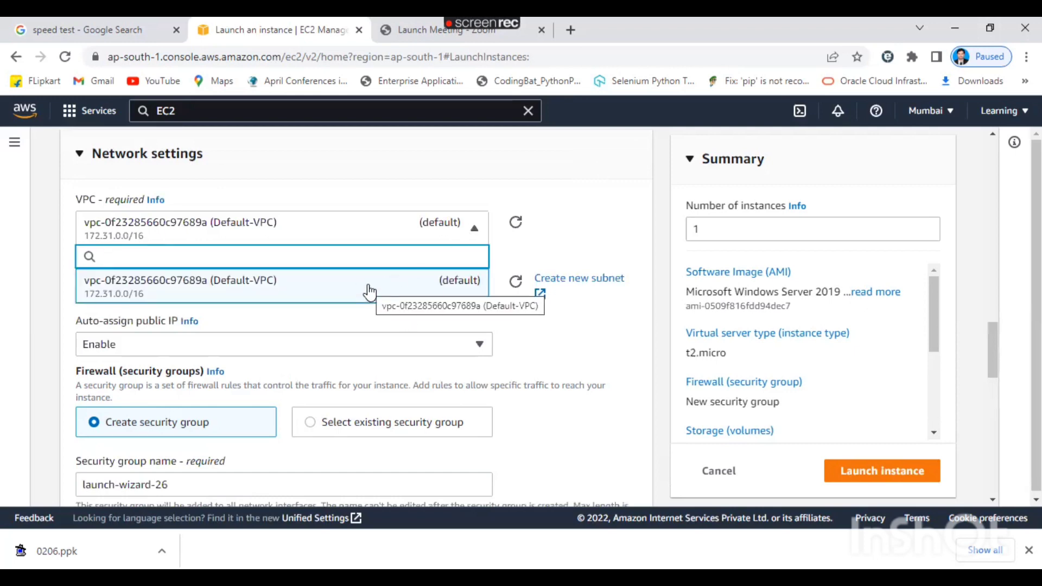
click(637, 205)
drag(988, 346, 997, 281)
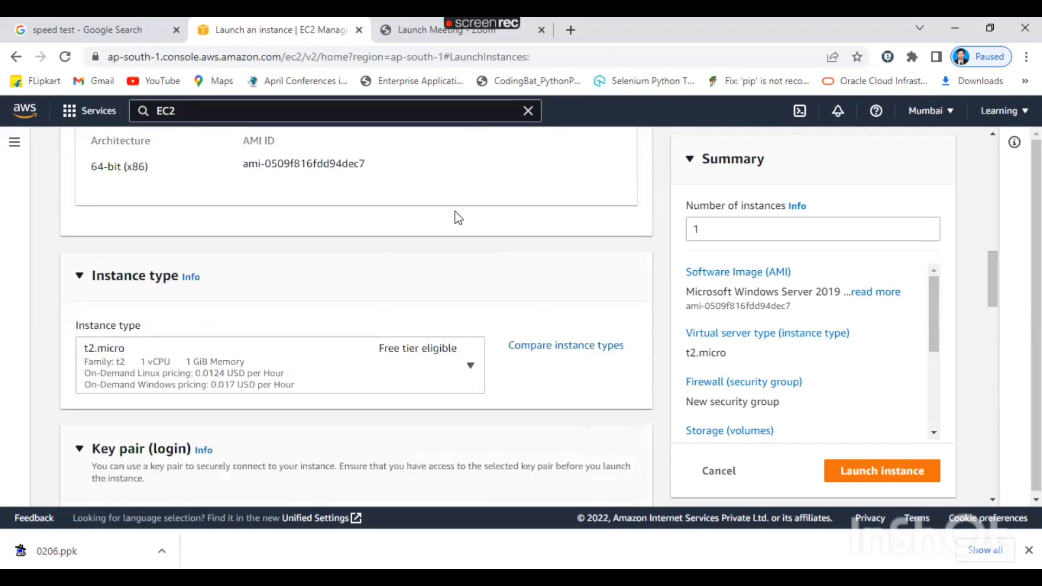
drag(989, 297, 1006, 350)
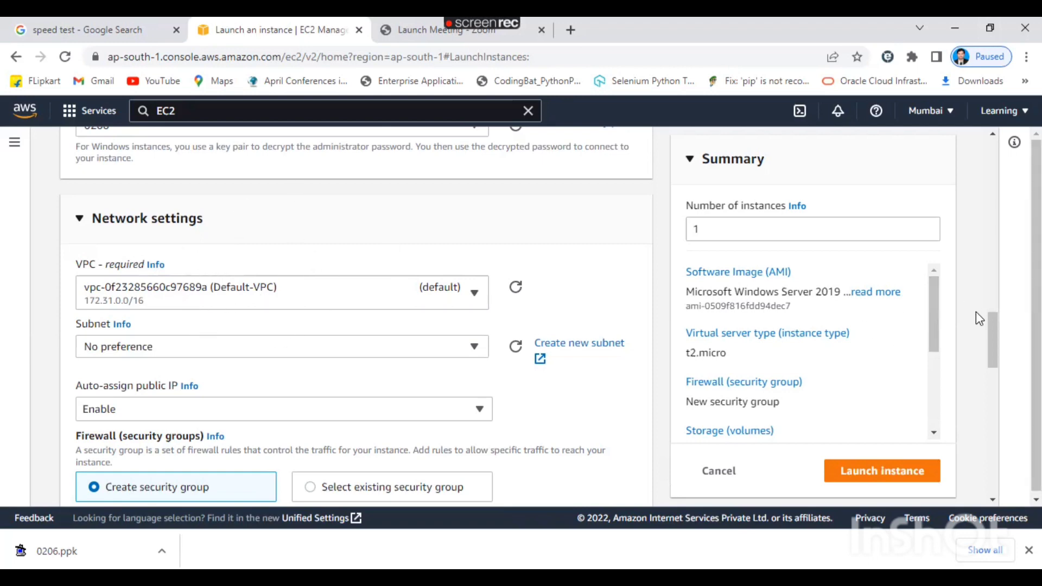
drag(995, 367, 1005, 419)
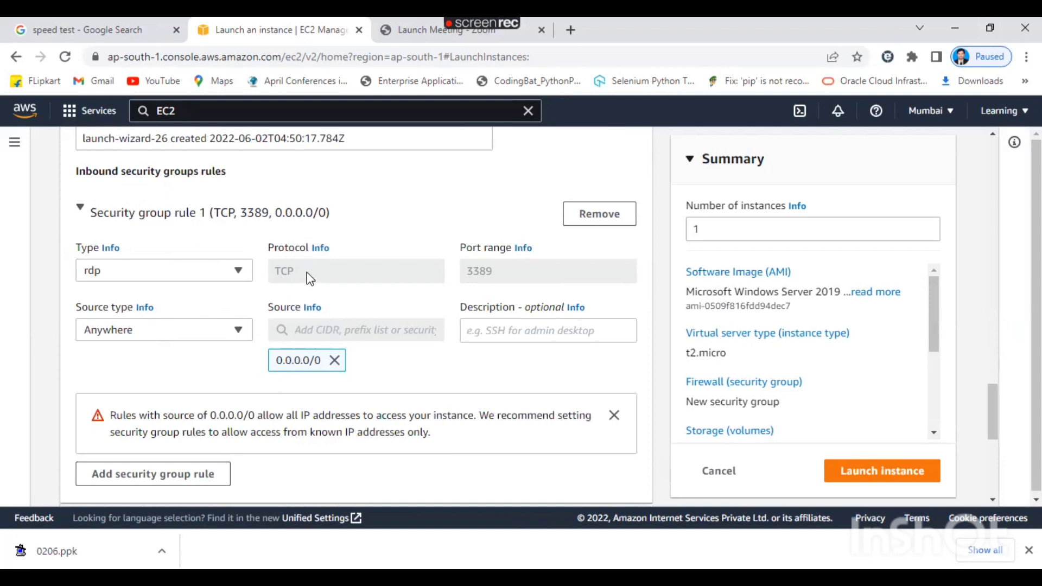
Highlight the 30 GiB gp2 Root volume label, then switch to the Paint notes.
drag(995, 412, 1004, 465)
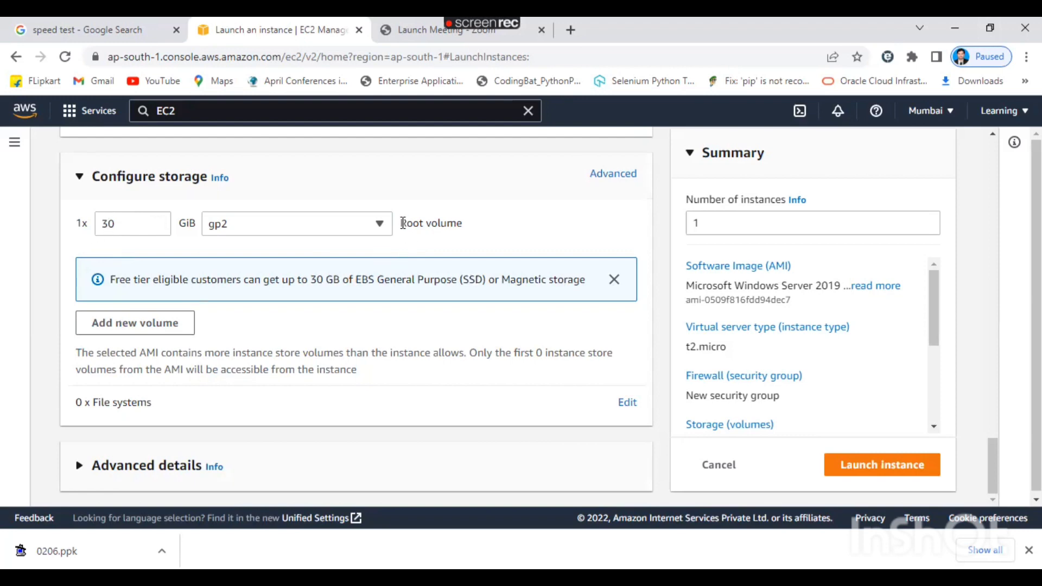
drag(403, 223, 468, 230)
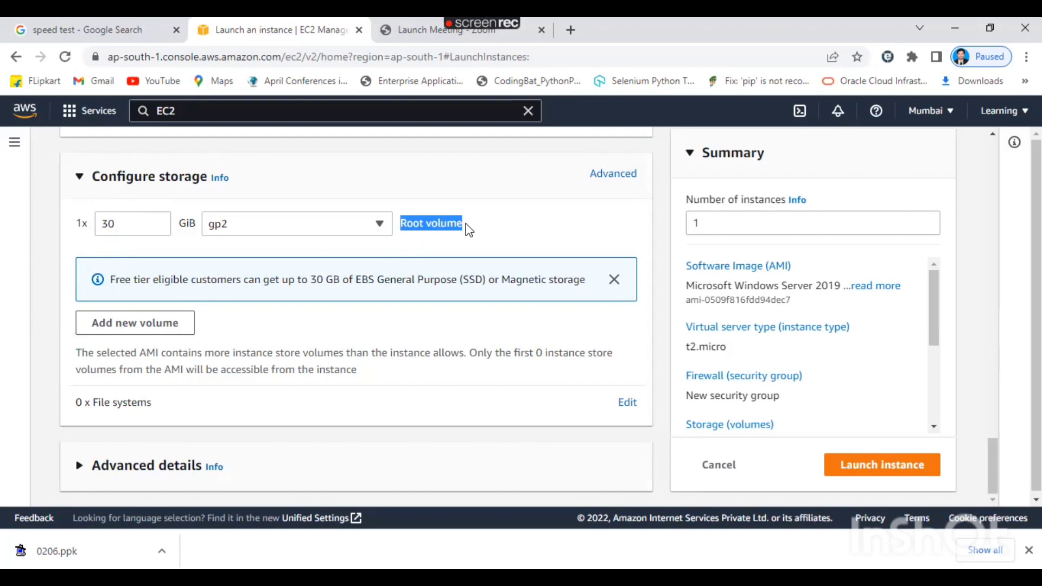
key(alt+Tab)
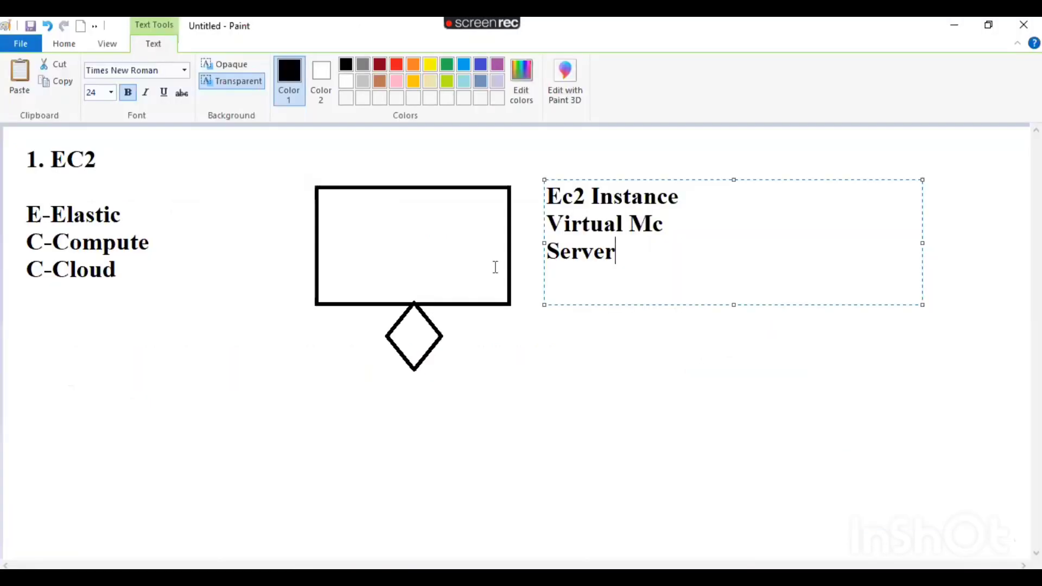
Add the label 'Primary Mem/RAM' below the diamond.
click(312, 431)
click(312, 432)
text(P)
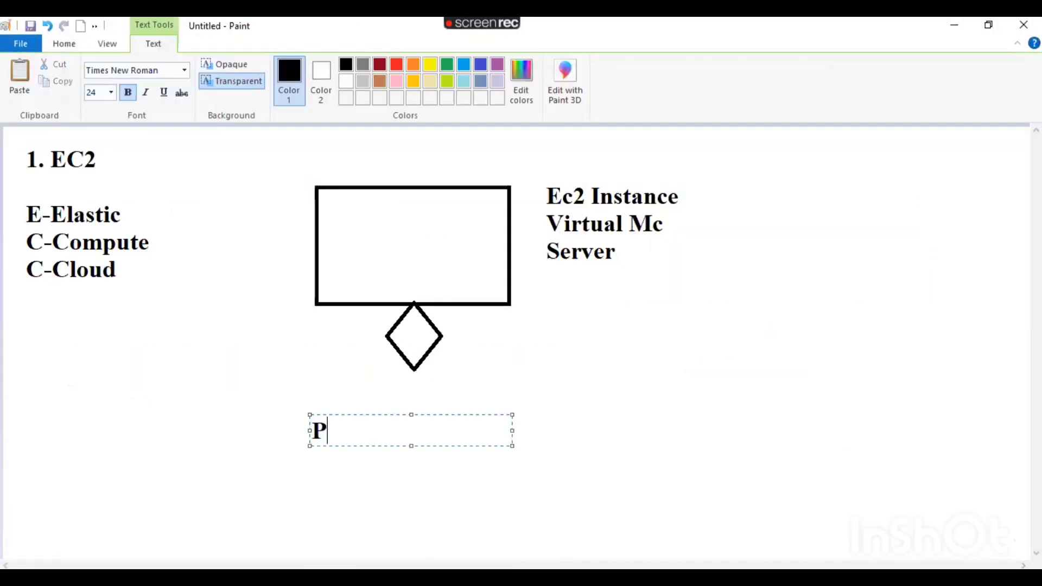
text(rimary M)
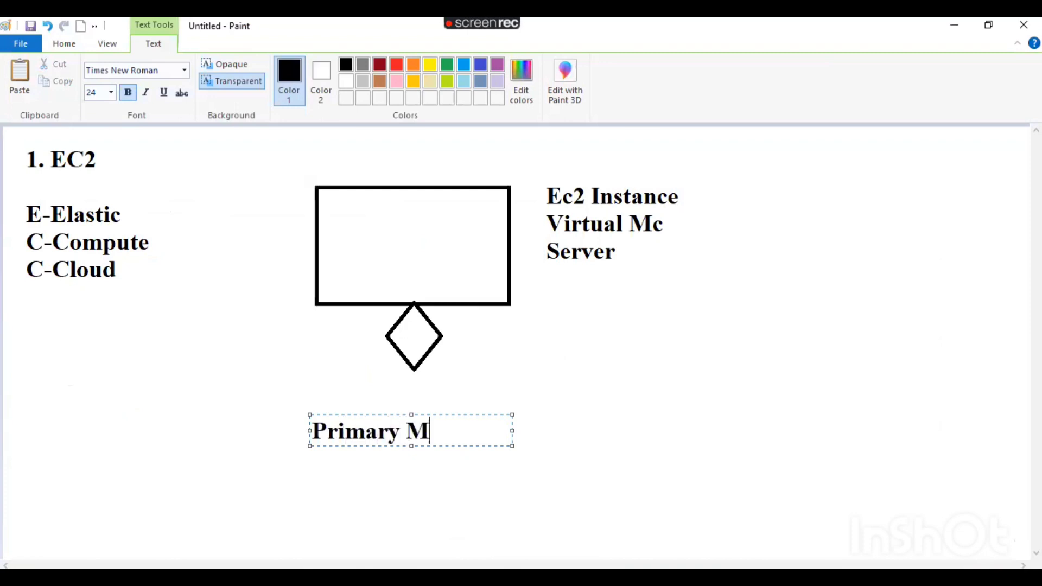
text(em/RAM)
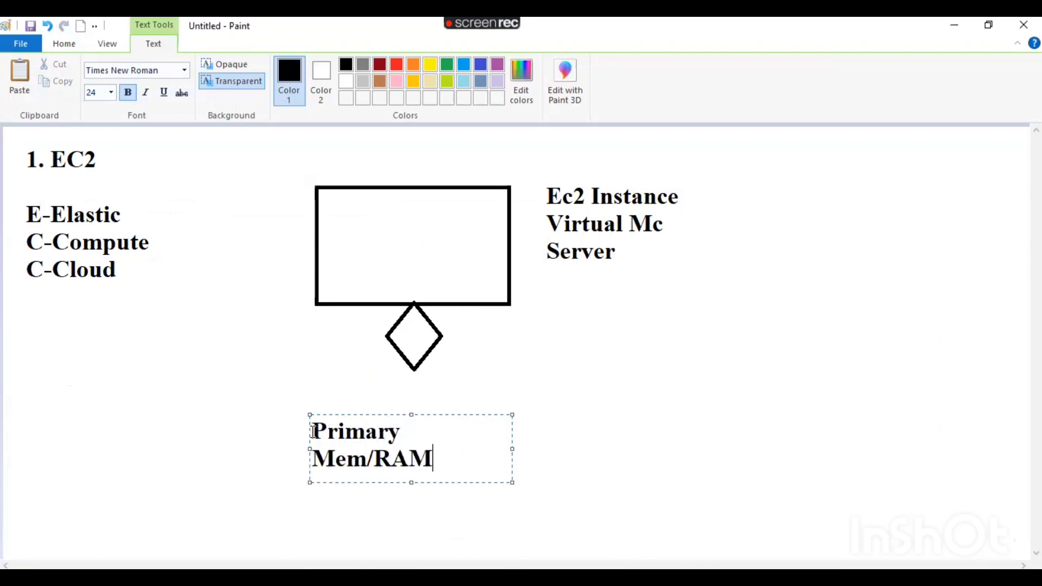
key(Return)
key(Return)
click(517, 428)
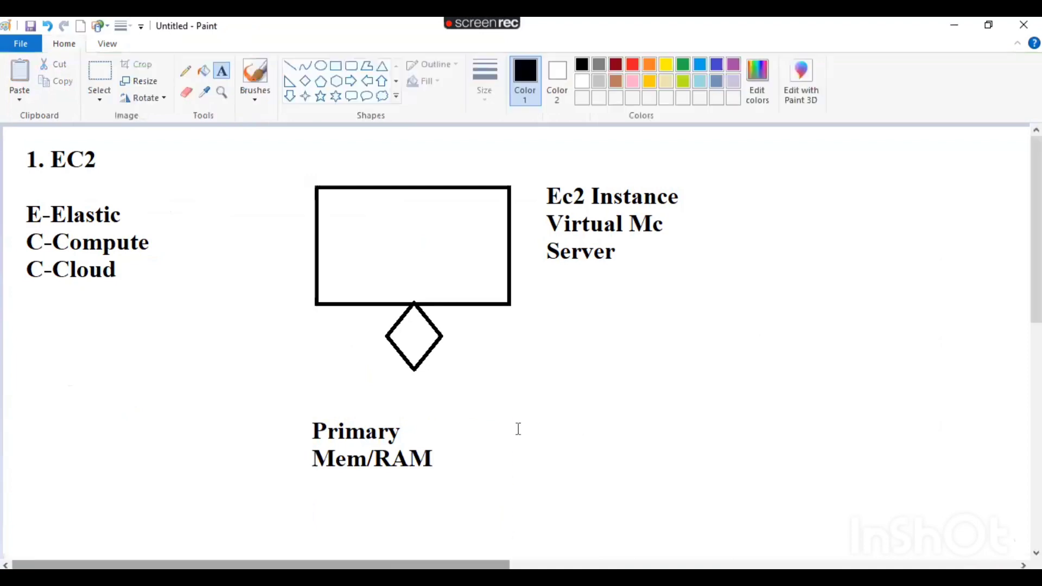
Add a widened text box beside it reading 'Root Volume/EBS'.
click(517, 428)
text(Roo)
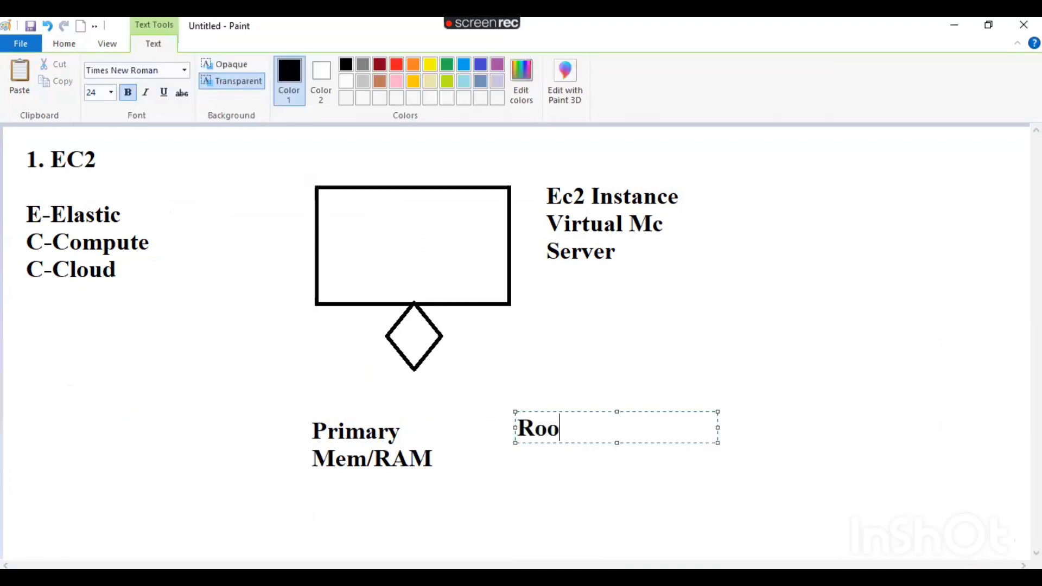
text(t Volume/)
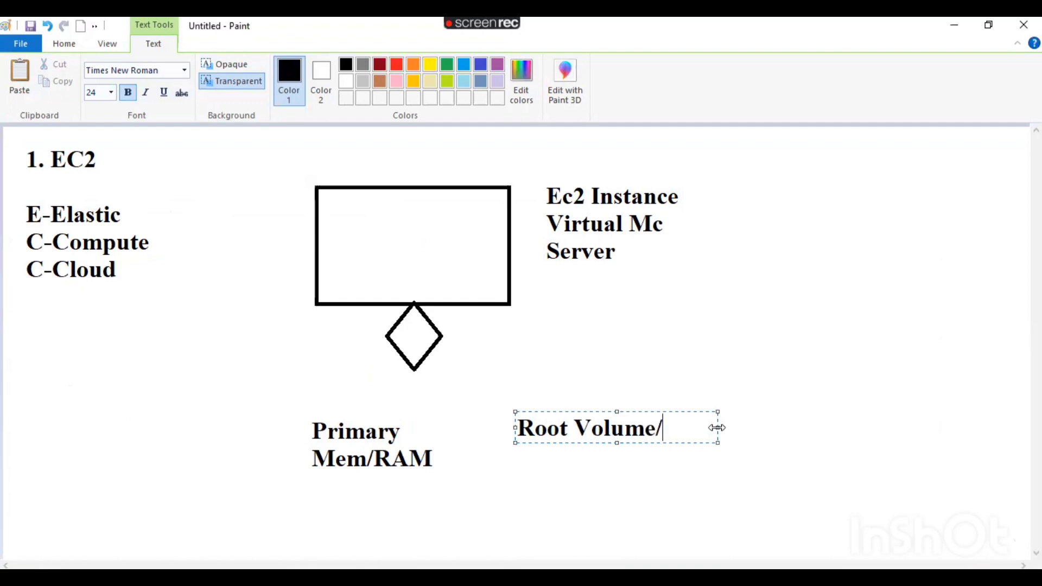
drag(717, 427, 960, 428)
text(E)
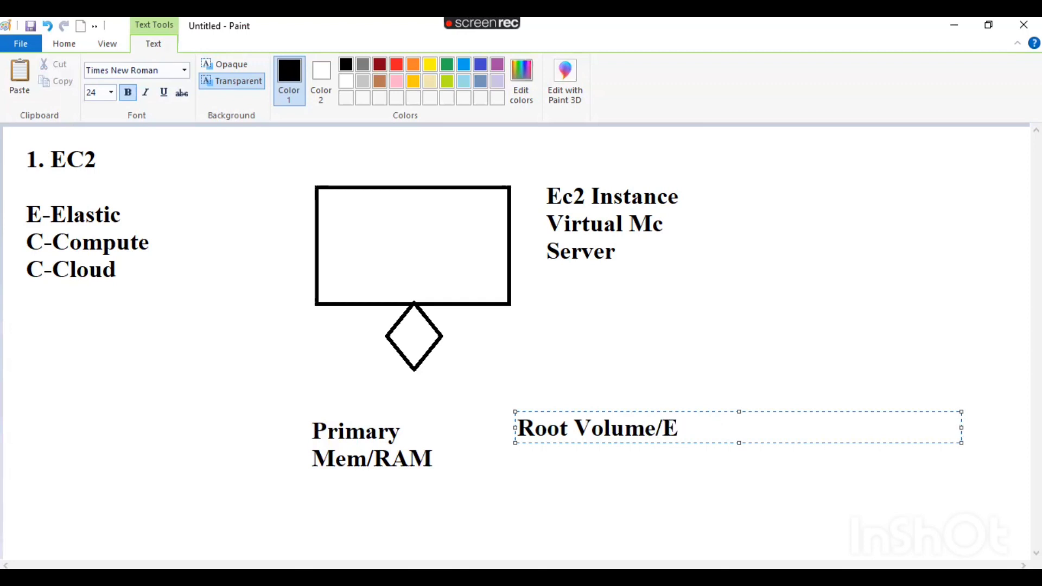
text(BS)
In the launch form, highlight the free-tier note, Root volume and EBS General Purpose (SSD) text.
key(alt+Tab)
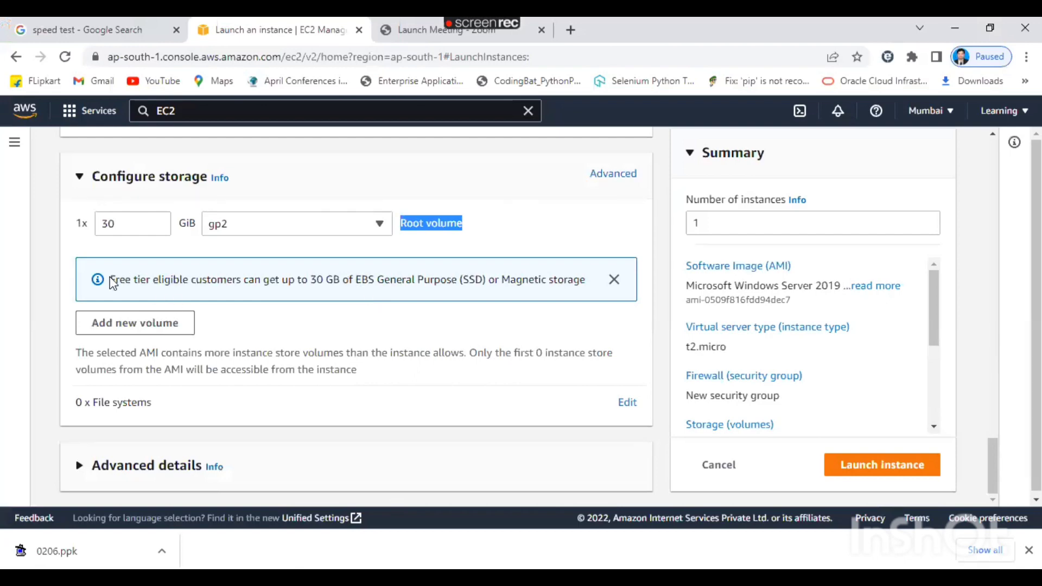
drag(110, 279, 338, 280)
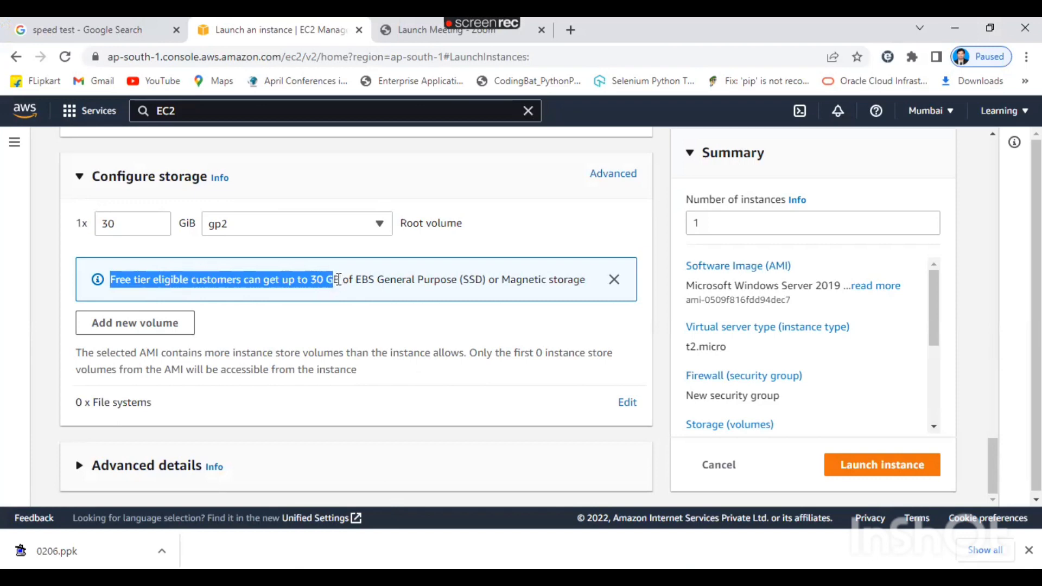
drag(401, 223, 471, 233)
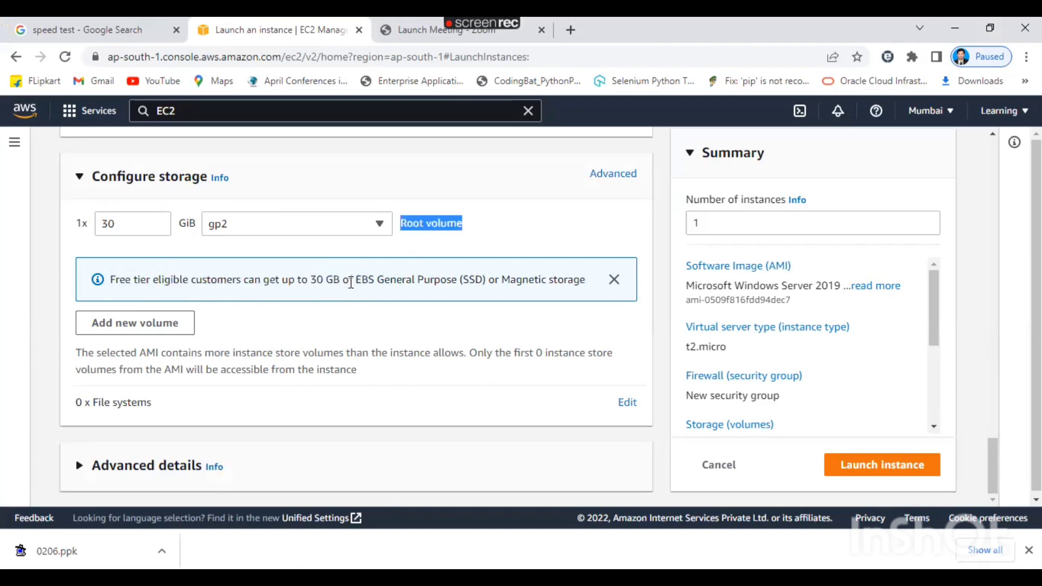
drag(355, 283, 488, 281)
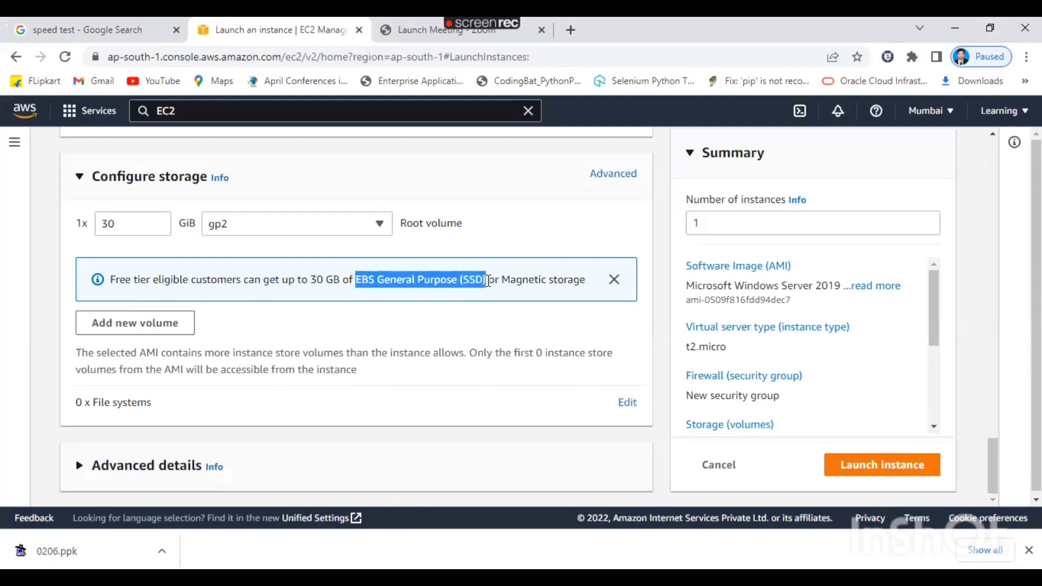
click(488, 281)
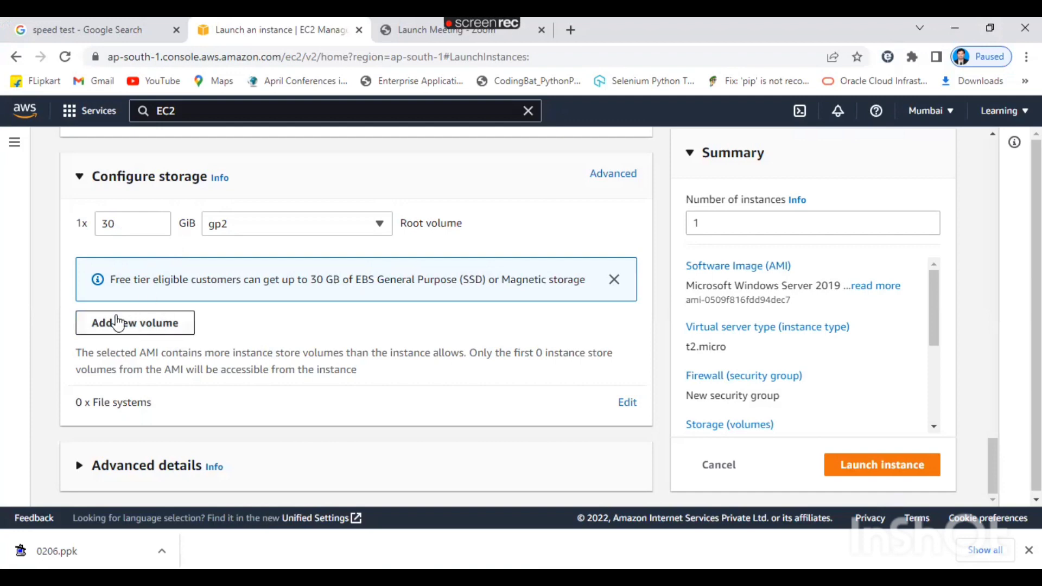
click(141, 324)
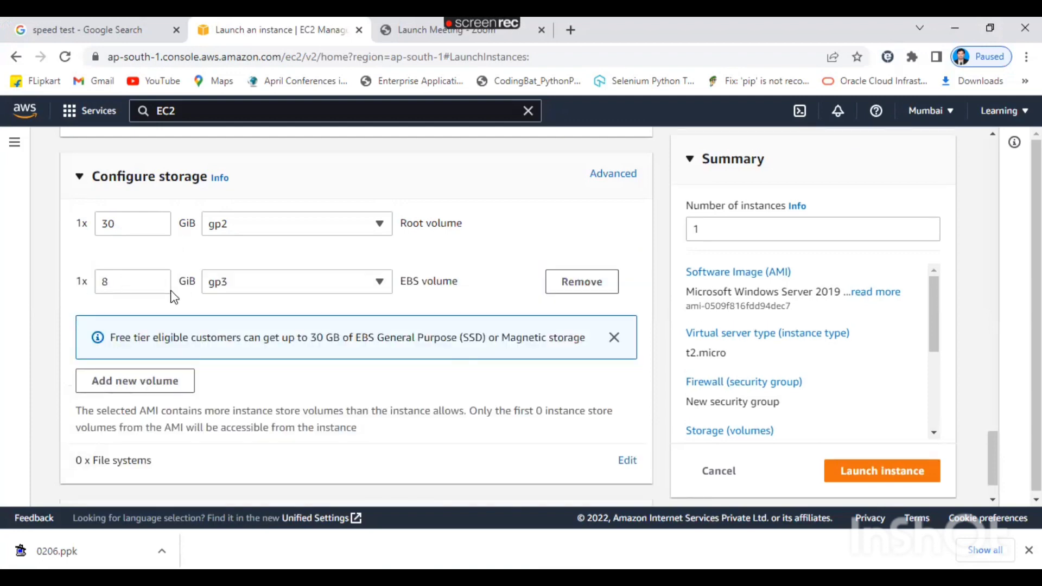
click(158, 278)
click(158, 279)
click(158, 278)
click(158, 279)
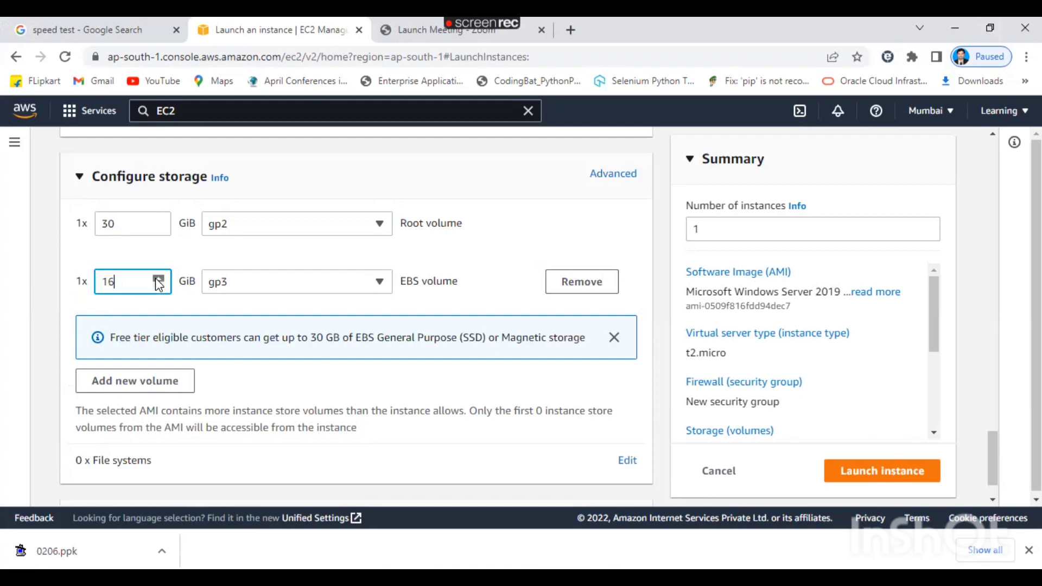
drag(158, 278, 158, 279)
click(582, 282)
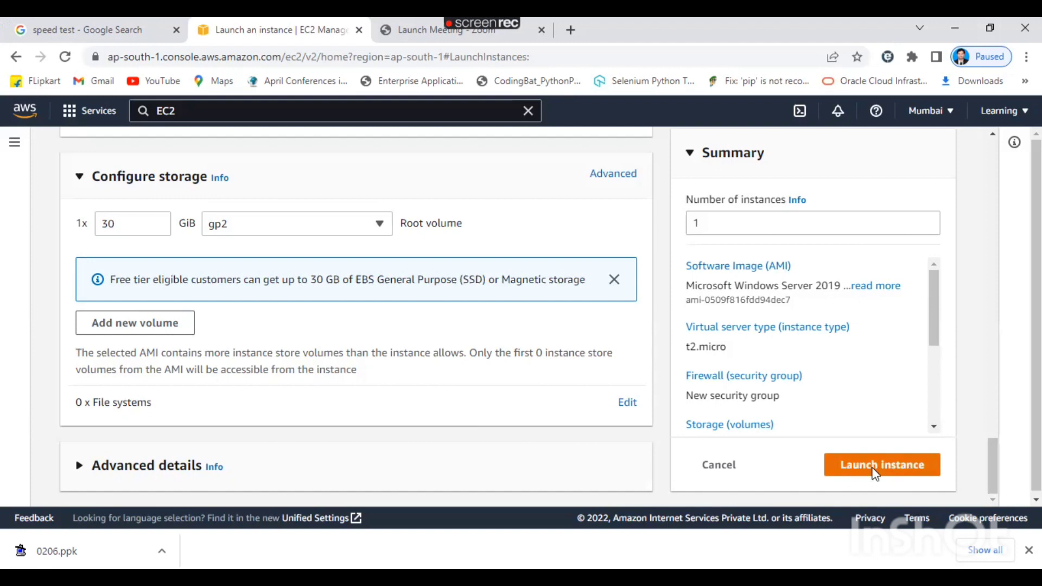
Launch the Windows Server 2019 t2.micro instance and go to View all instances.
click(868, 467)
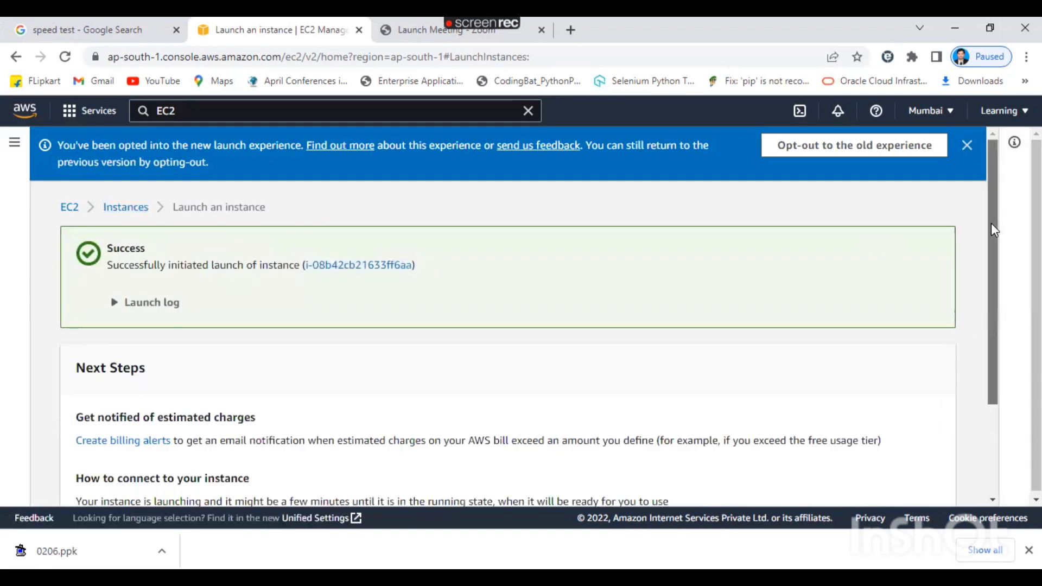
drag(992, 220, 991, 393)
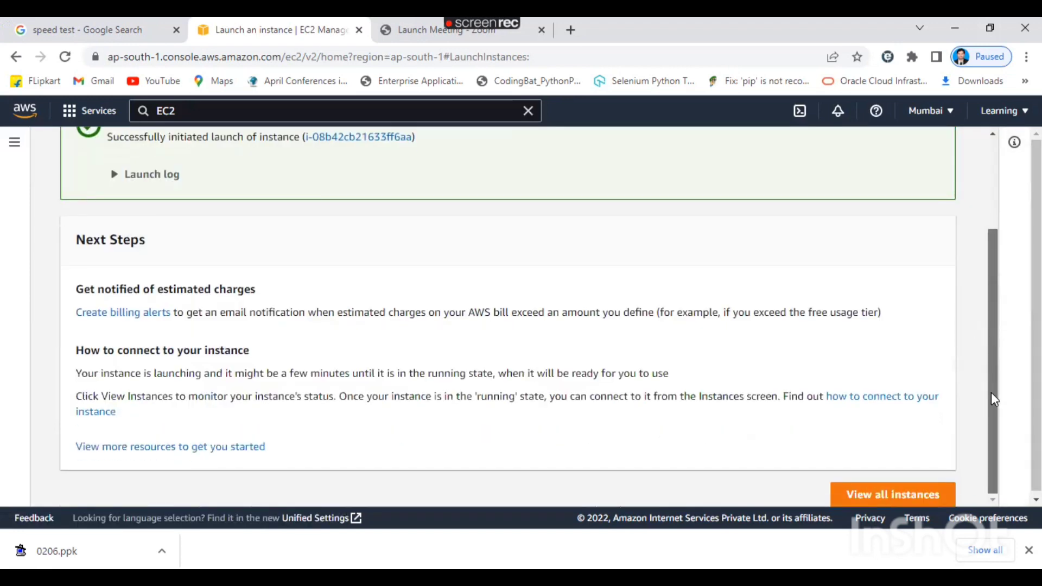
click(896, 495)
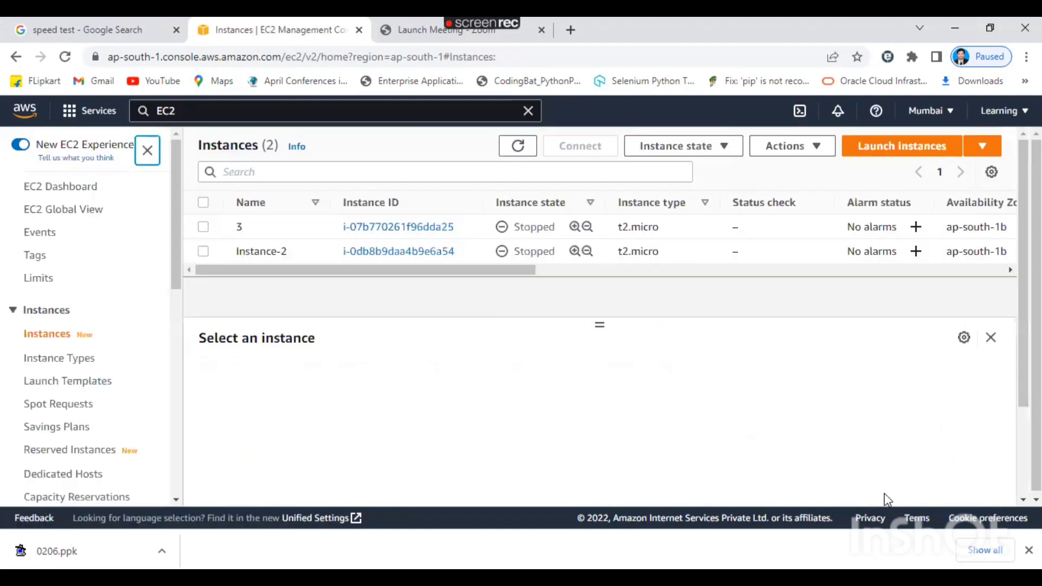
Refresh the Instances list, review the new running t2.micro instance, and note '2/2' checks.
click(519, 147)
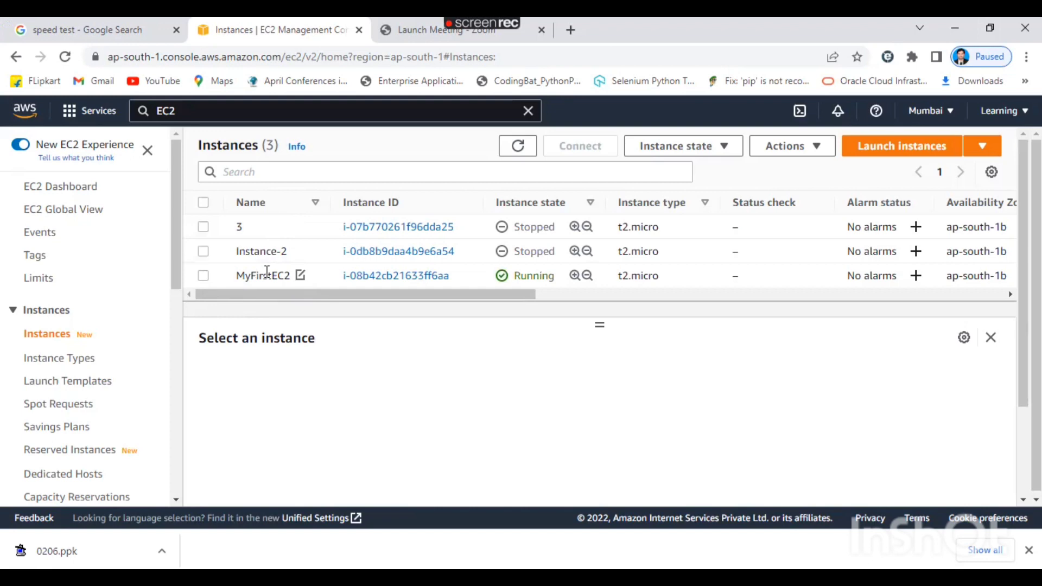
scroll(294, 302, right, 2)
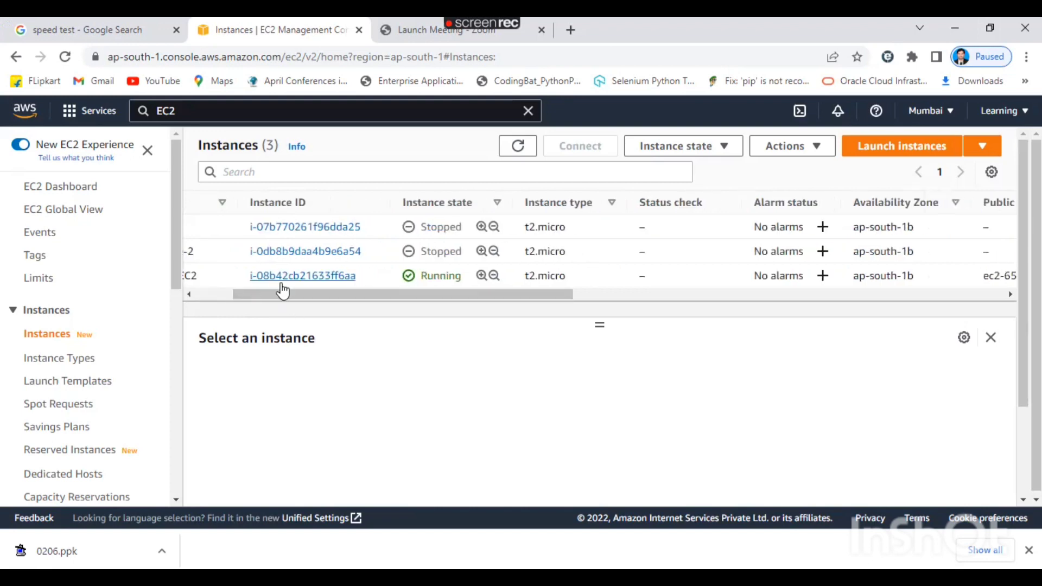
drag(332, 294, 367, 298)
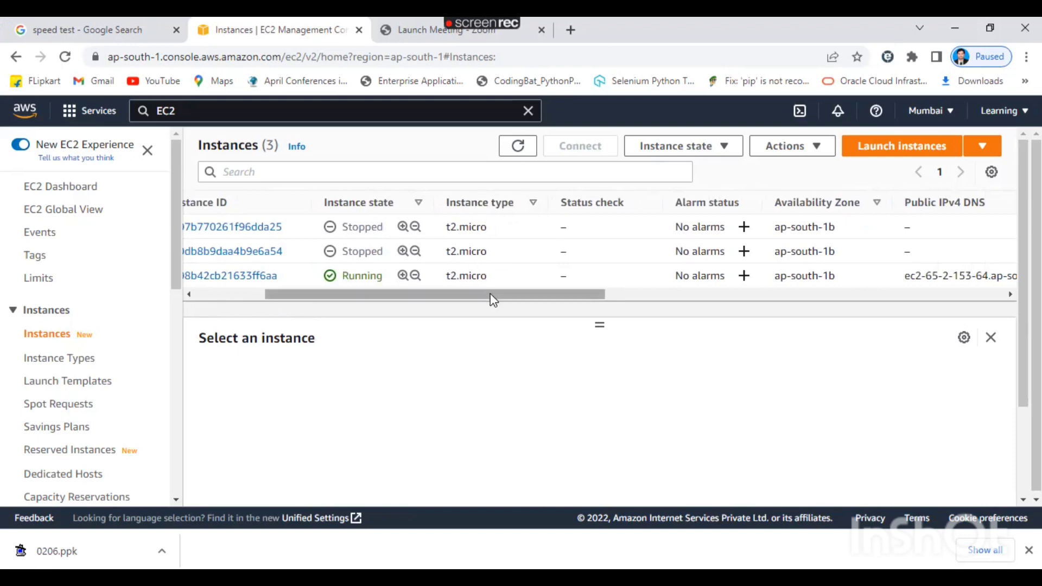
drag(491, 298, 522, 298)
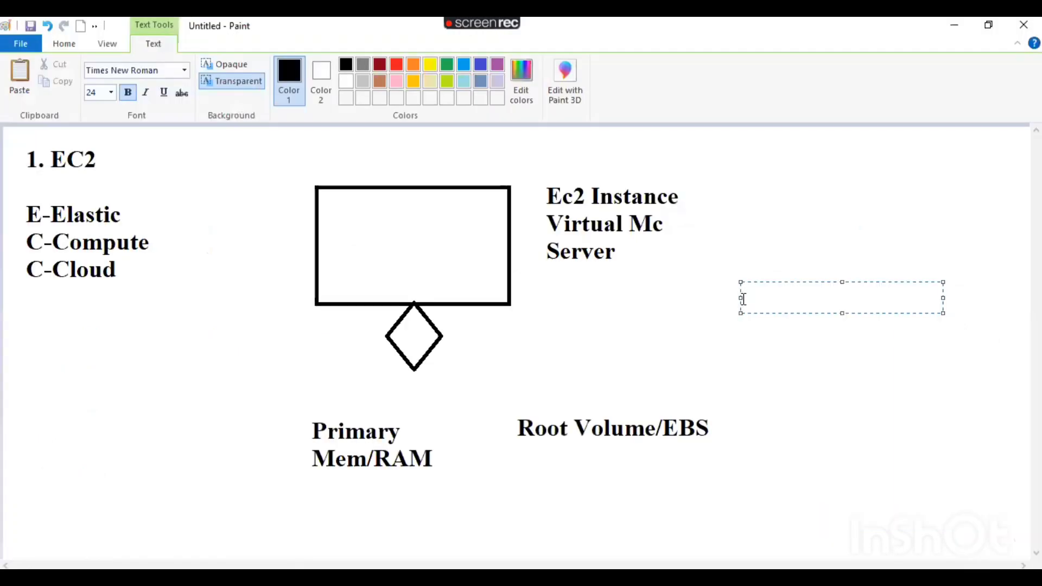
text(2/2)
key(alt+Tab)
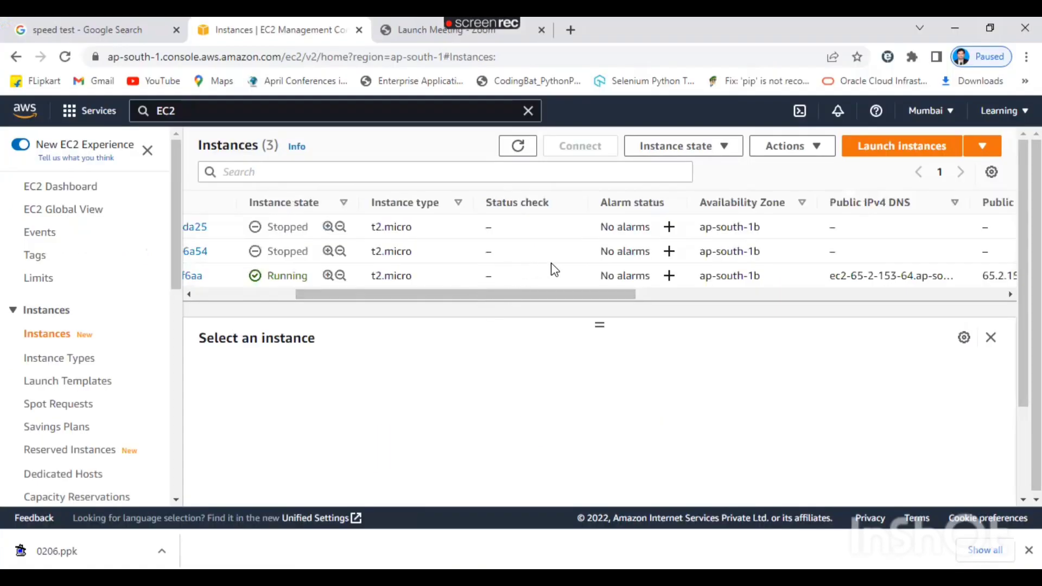
Select MyFirstEC2 and refresh to check its Initializing status, public IPv4 address and DNS.
drag(545, 294, 444, 294)
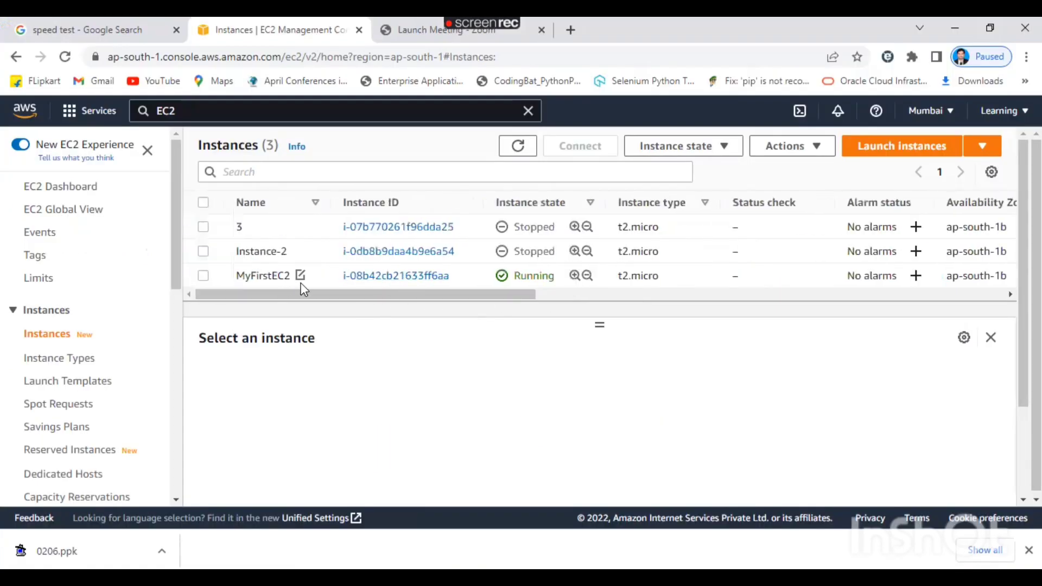
click(204, 277)
click(525, 153)
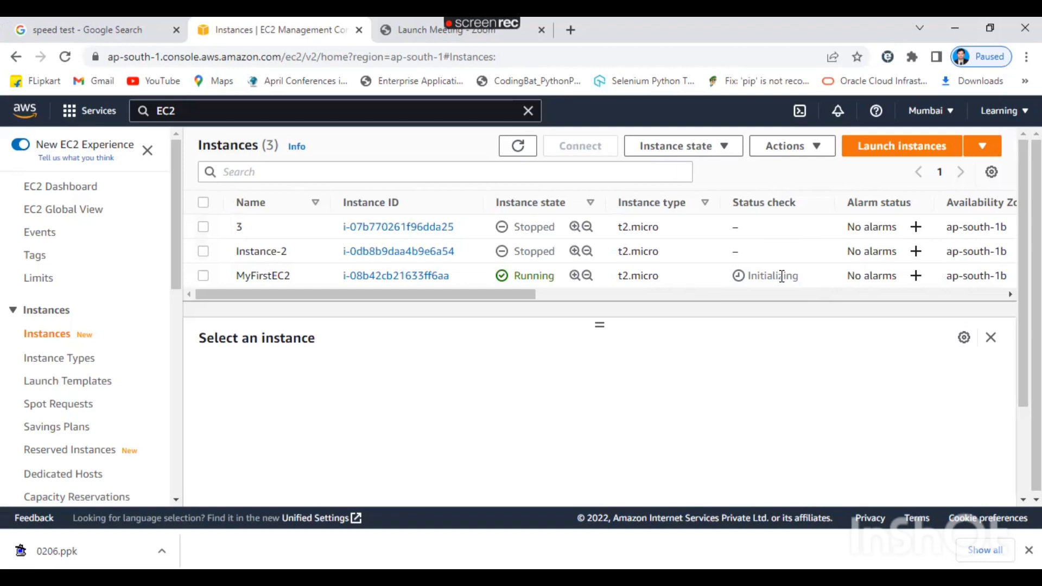
click(203, 275)
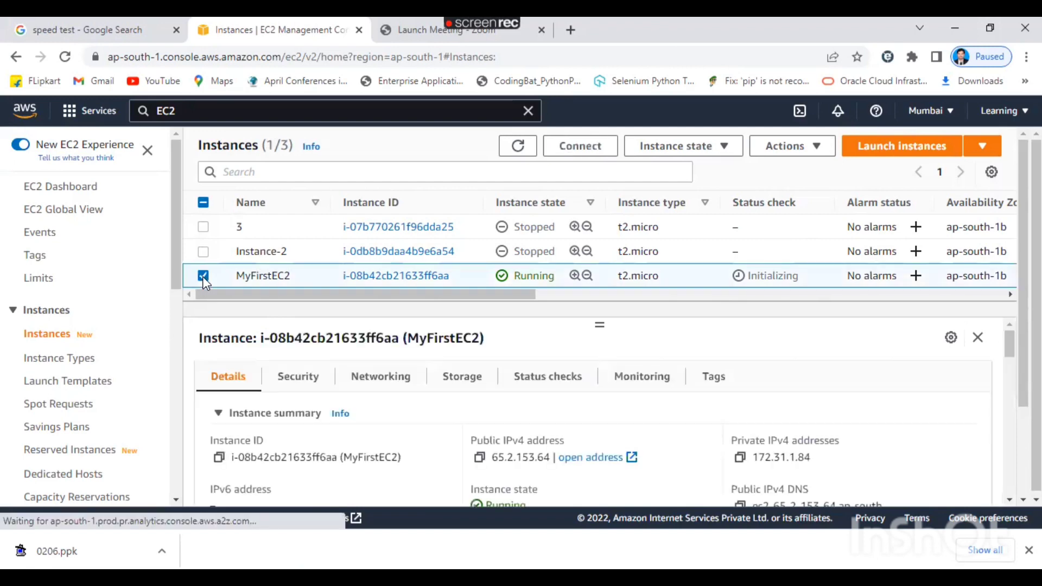
click(518, 147)
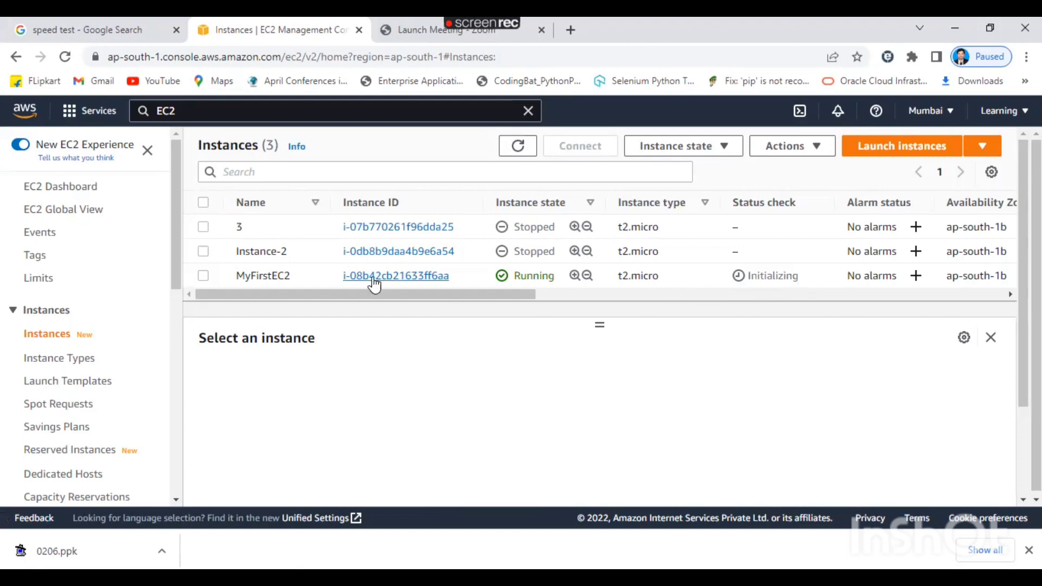
drag(383, 297, 567, 307)
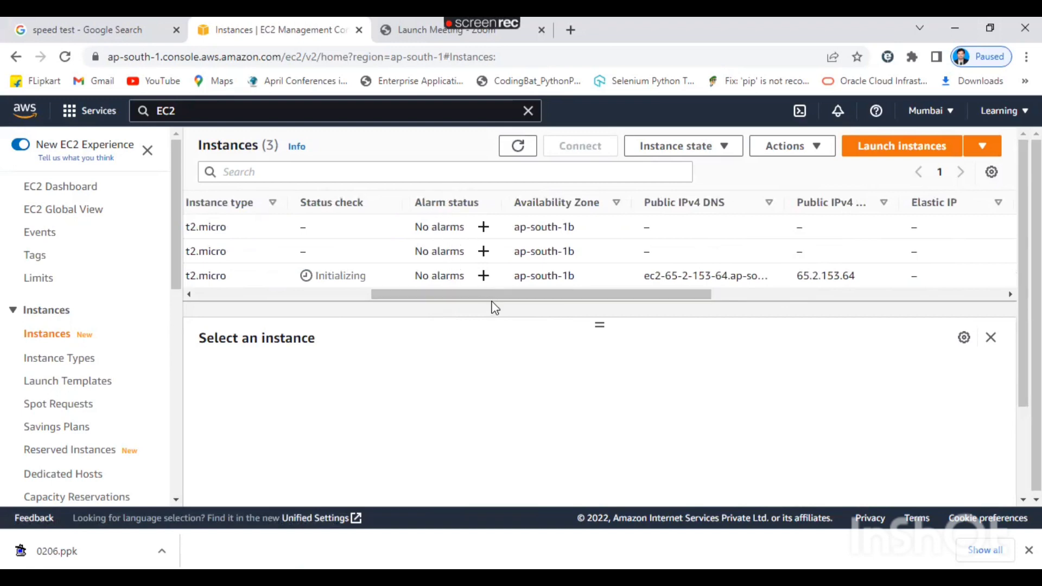
drag(494, 304, 562, 304)
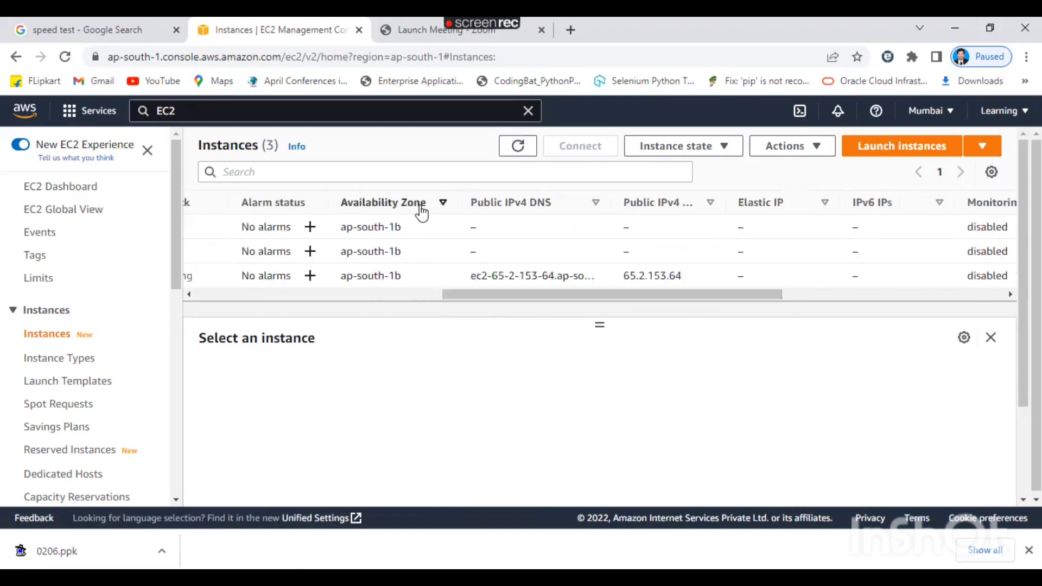
Confirm the Mumbai region, then scroll the instance table right to Security group name and Key name.
click(941, 112)
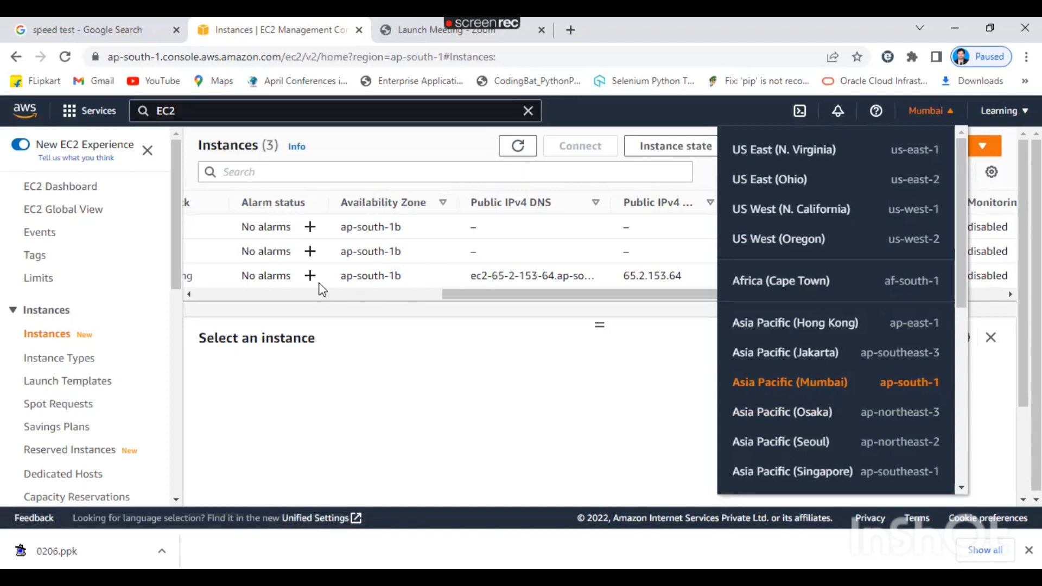
click(436, 367)
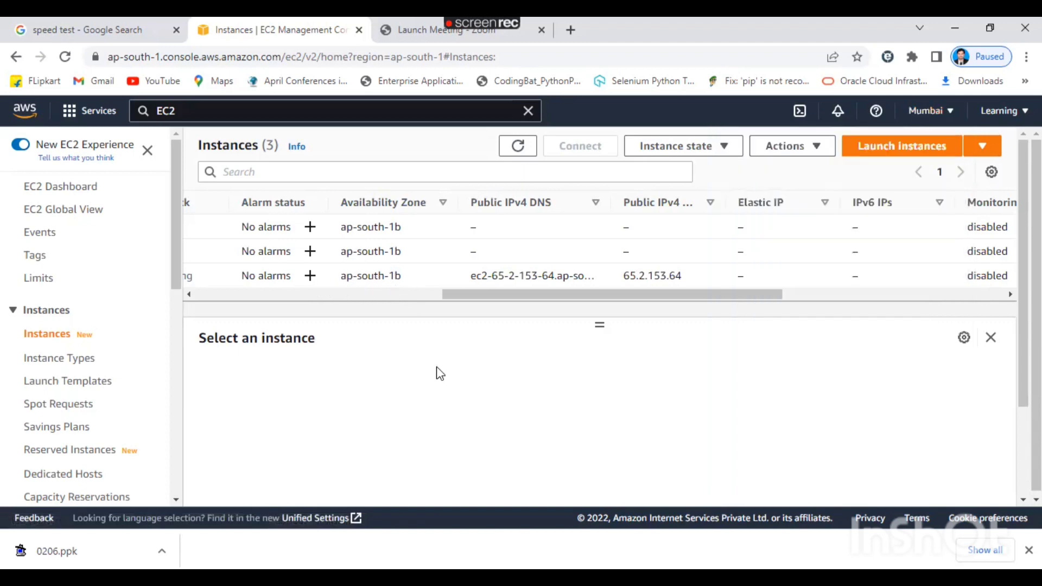
drag(471, 297, 531, 297)
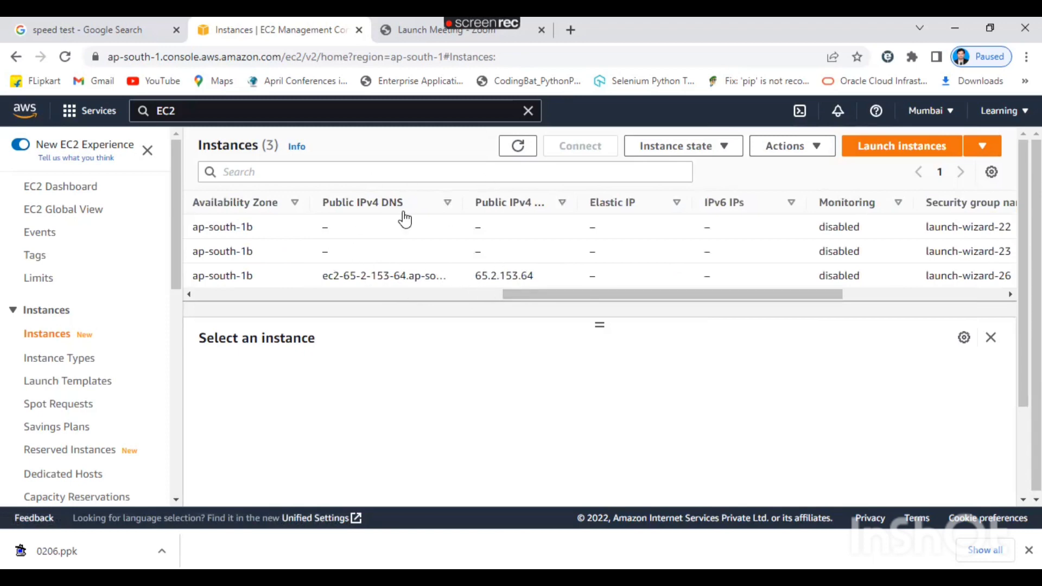
drag(539, 299, 572, 301)
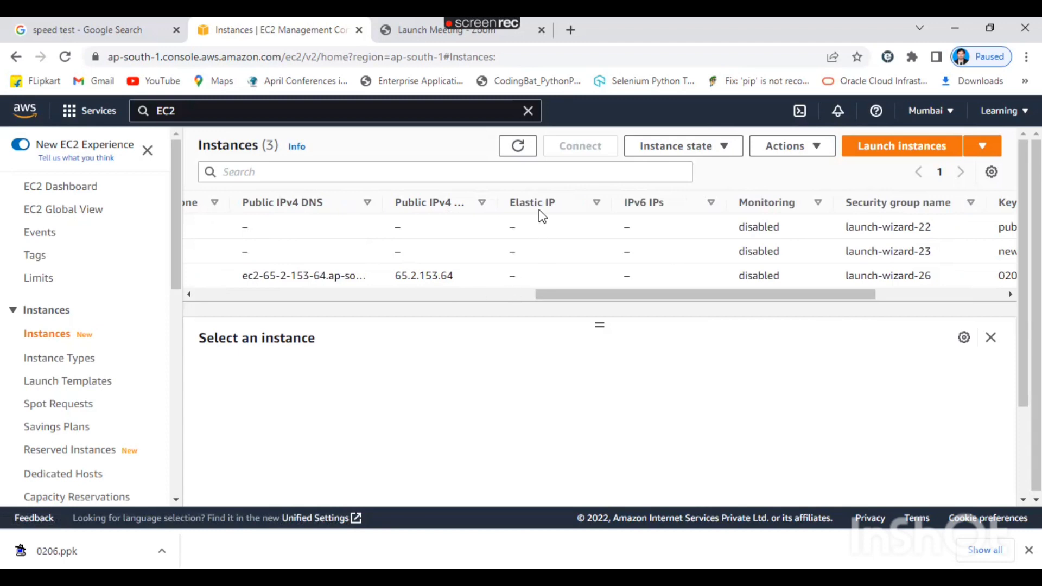
drag(552, 295, 604, 302)
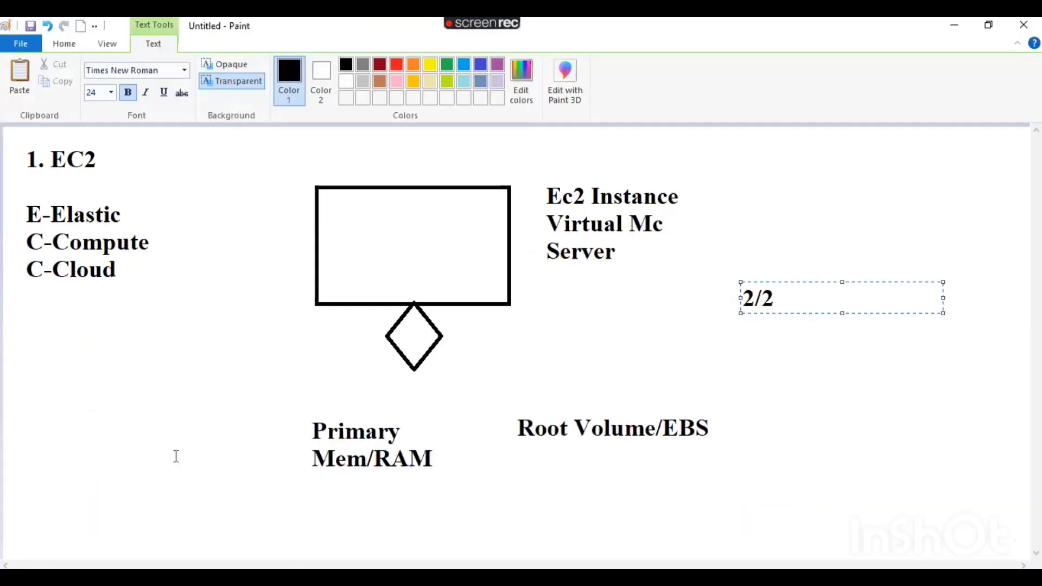
Write IPV4 and IPV6 on two lines below C-Cloud.
click(25, 328)
text(IPV$)
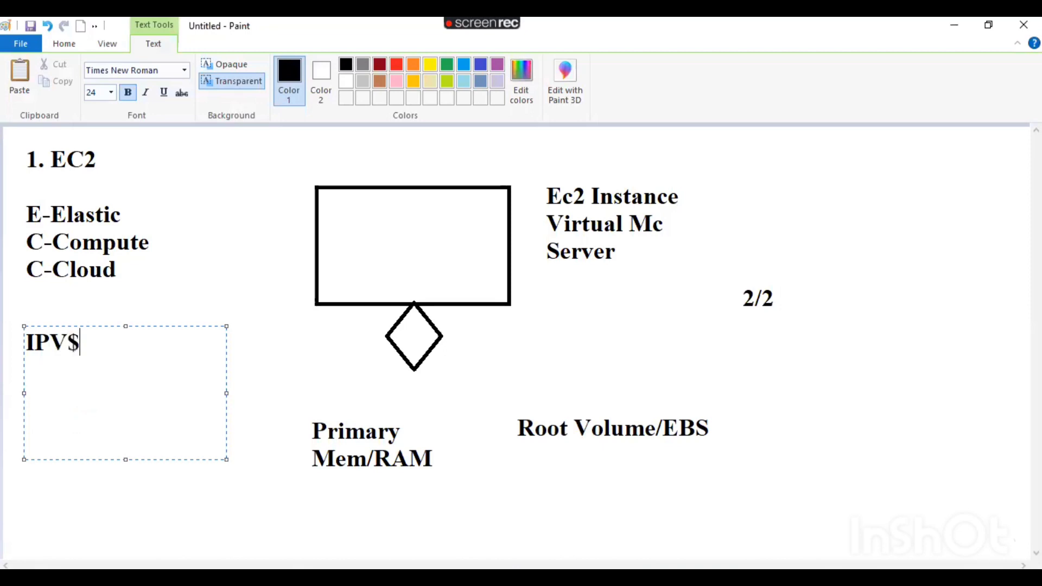
key(BackSpace)
text(4)
key(Return)
text(IPV5)
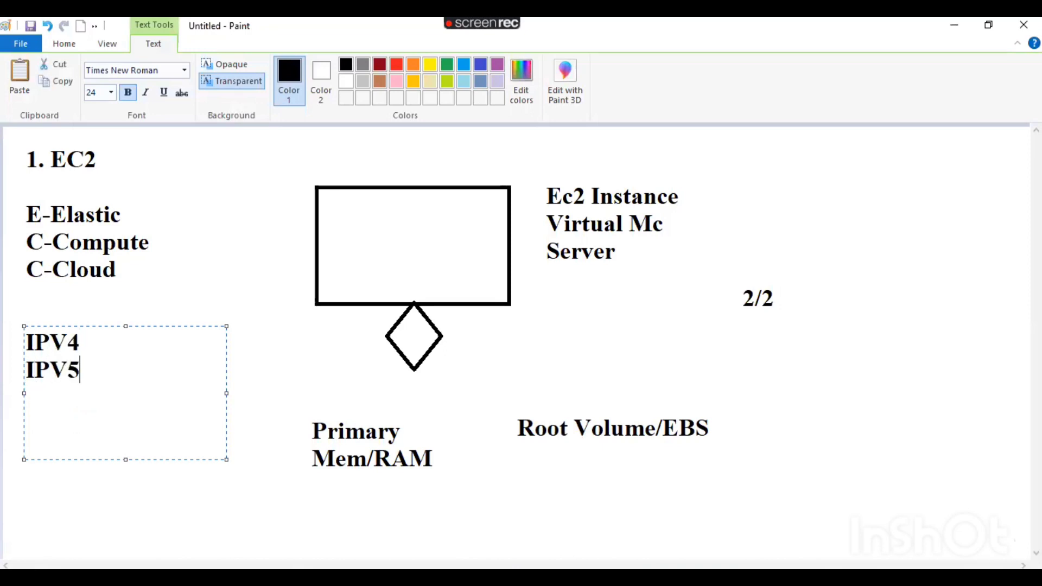
key(BackSpace)
text(6)
click(300, 298)
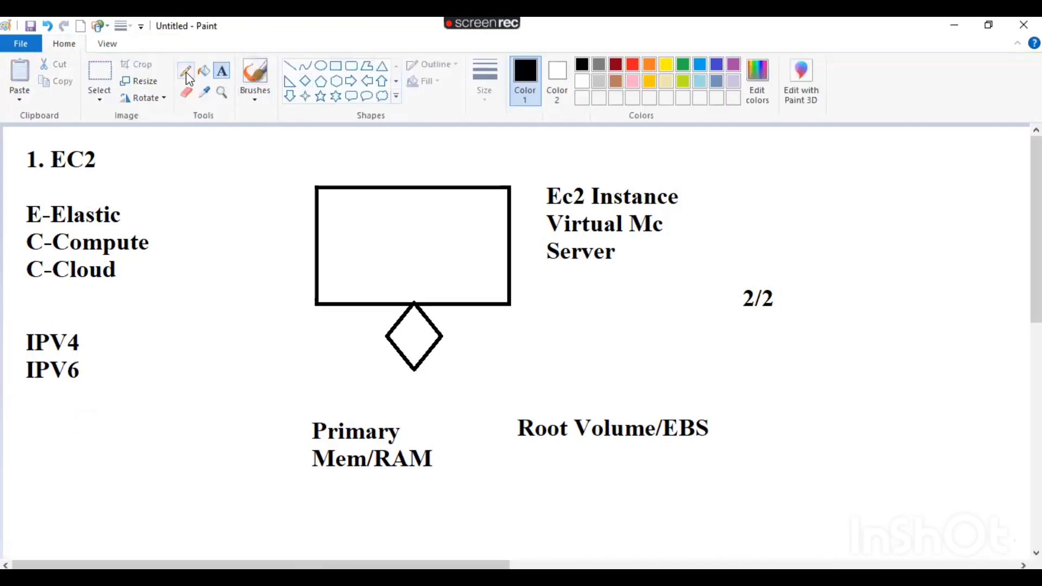
Strike through IPV6 with the pencil and add the address 192.168.1.3 beneath it.
click(186, 75)
mouse_move(12, 372)
mouse_down()
mouse_move(108, 372)
mouse_move(182, 287)
mouse_up()
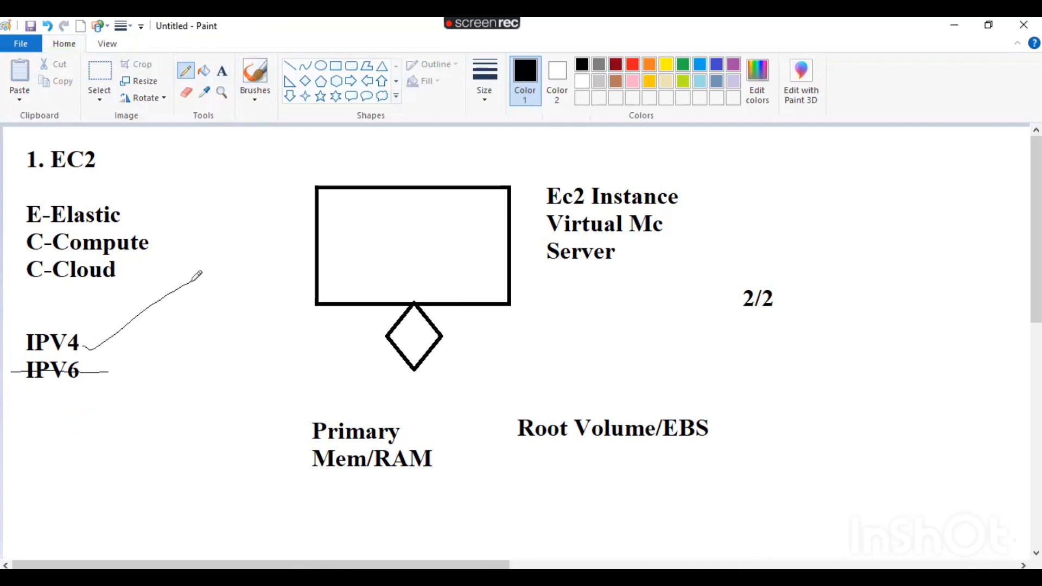
click(222, 71)
click(16, 402)
text(19)
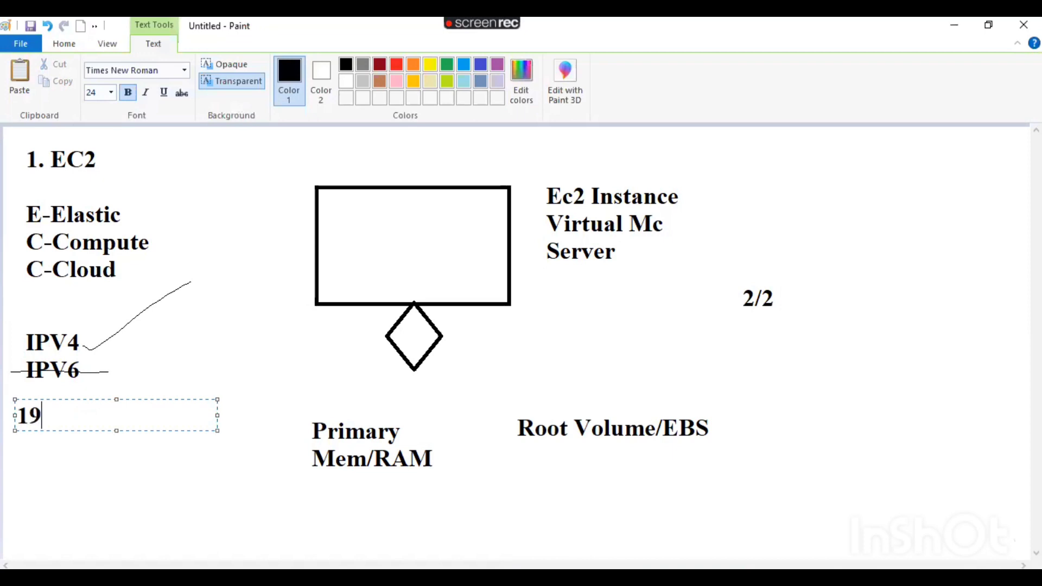
text(2.168.1)
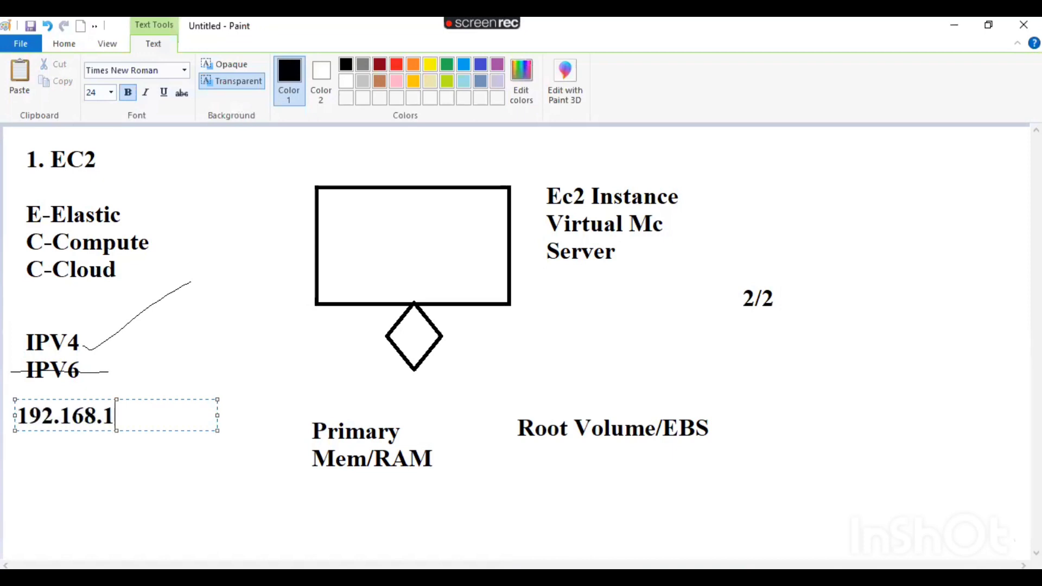
text(.3)
click(134, 391)
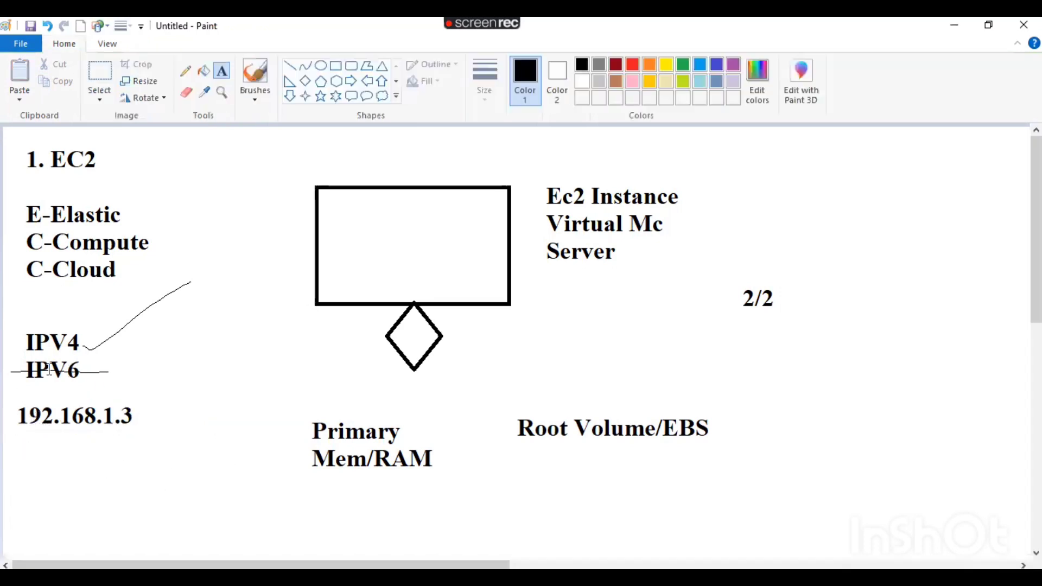
Return to the EC2 Instances list and scroll the table back left to the Name column.
click(114, 304)
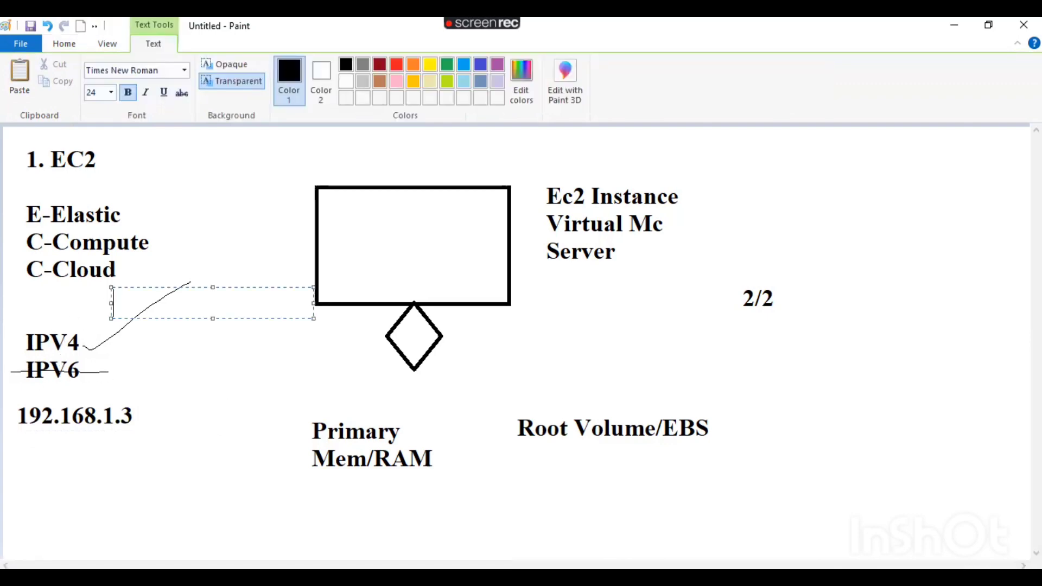
key(alt+Tab)
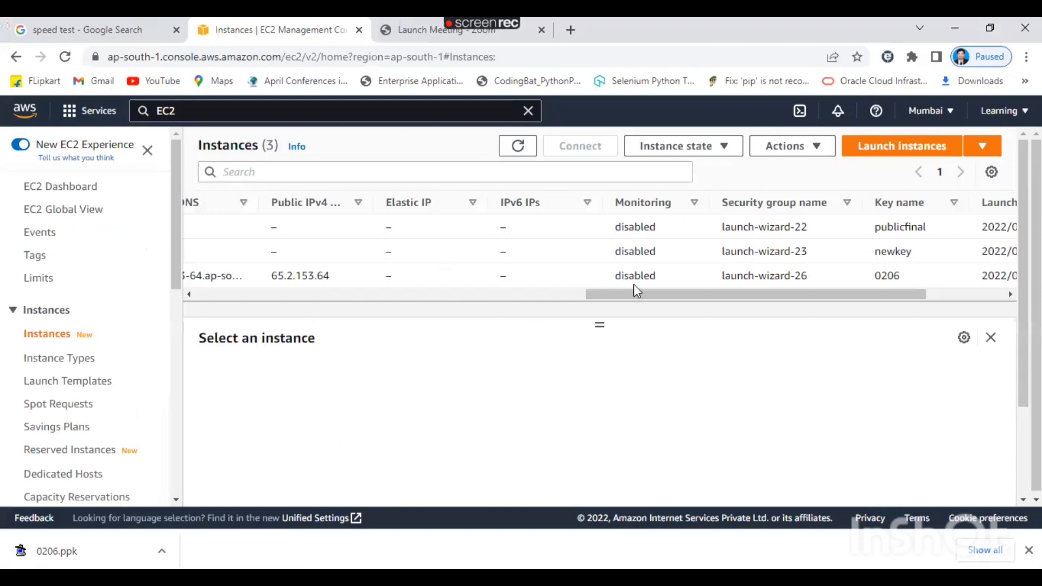
drag(654, 295, 742, 314)
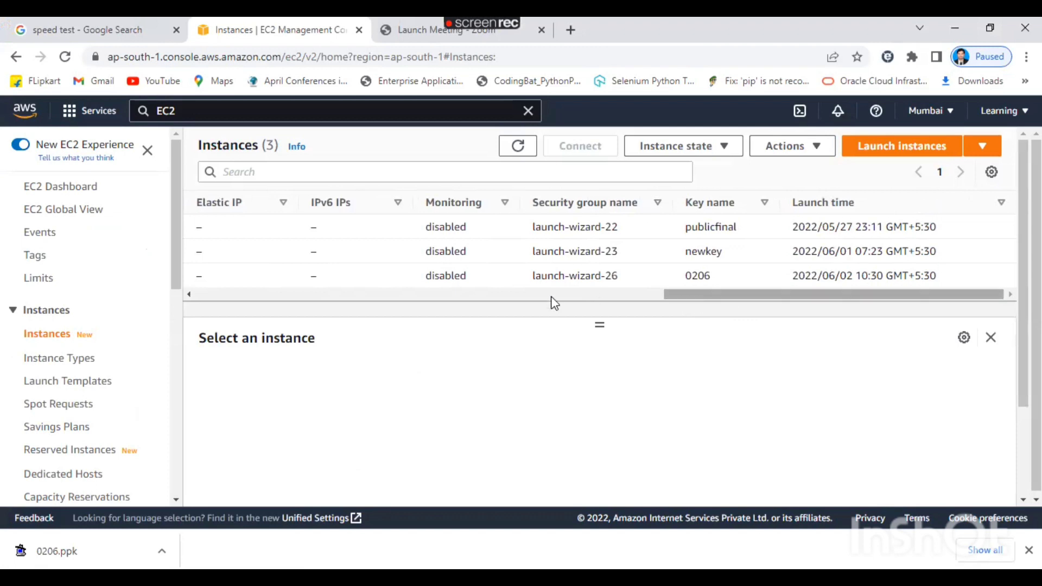
drag(679, 301, 524, 310)
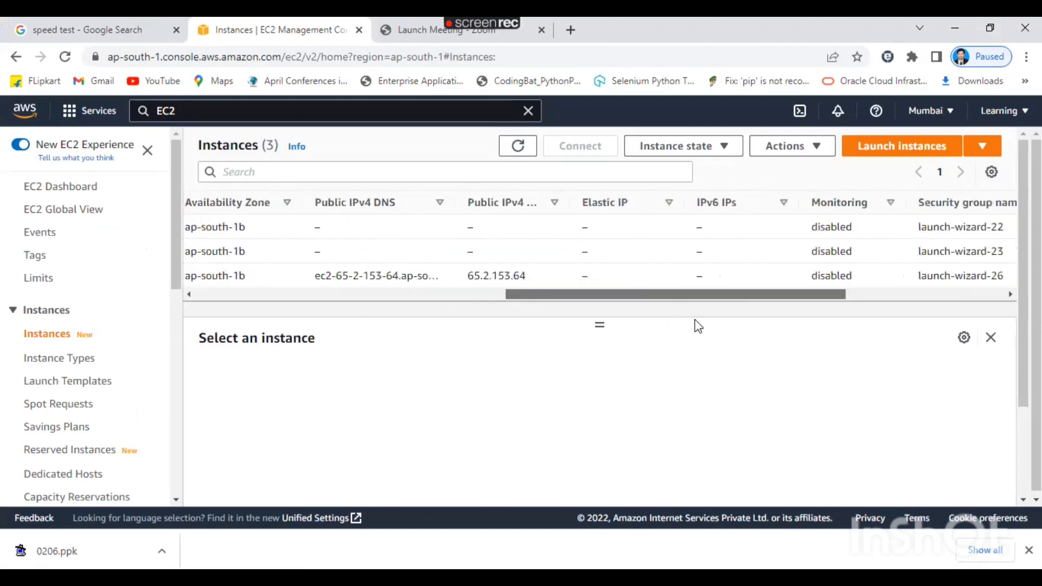
drag(694, 320, 836, 330)
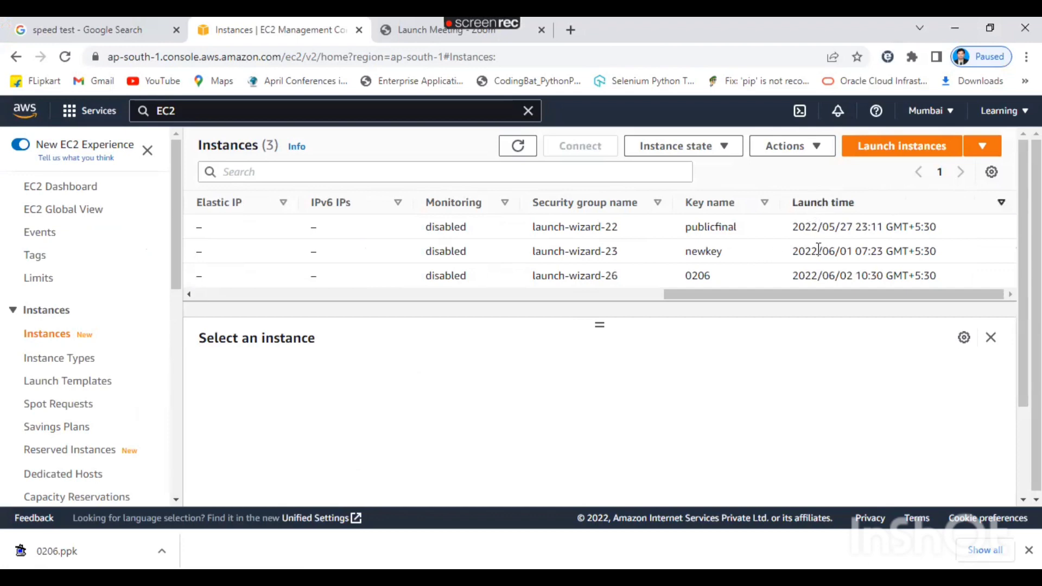
drag(775, 306, 271, 304)
scroll(588, 312, right, 10)
drag(682, 294, 84, 330)
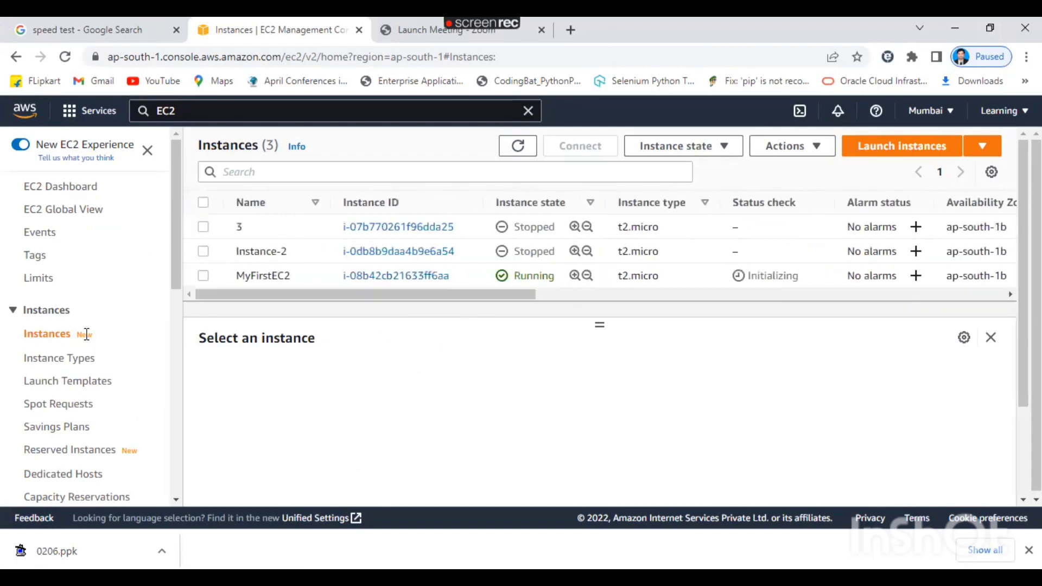
Select MyFirstEC2 and refresh the list so its status check reads 2/2 checks passed.
click(203, 275)
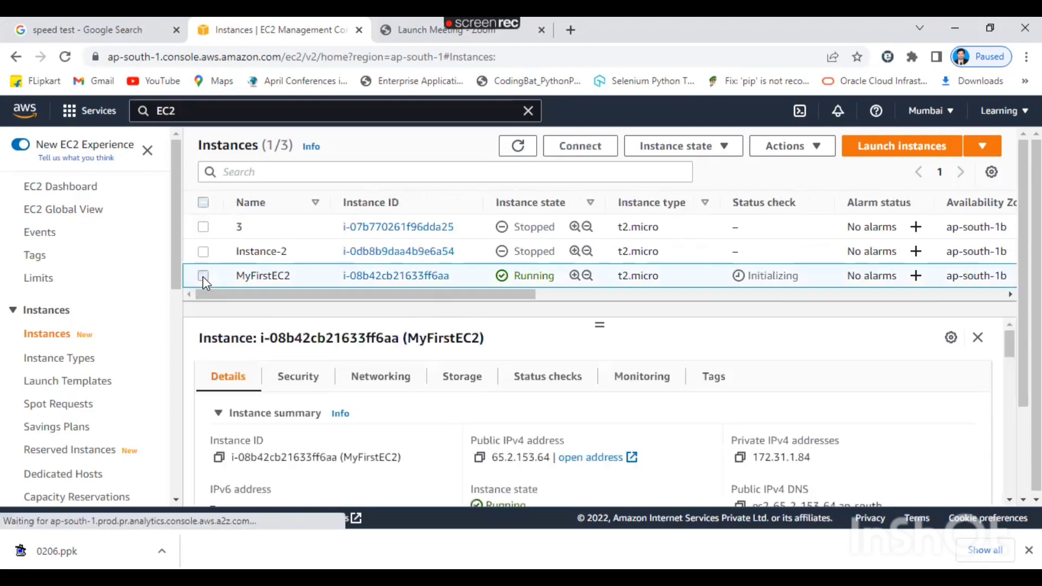
click(517, 155)
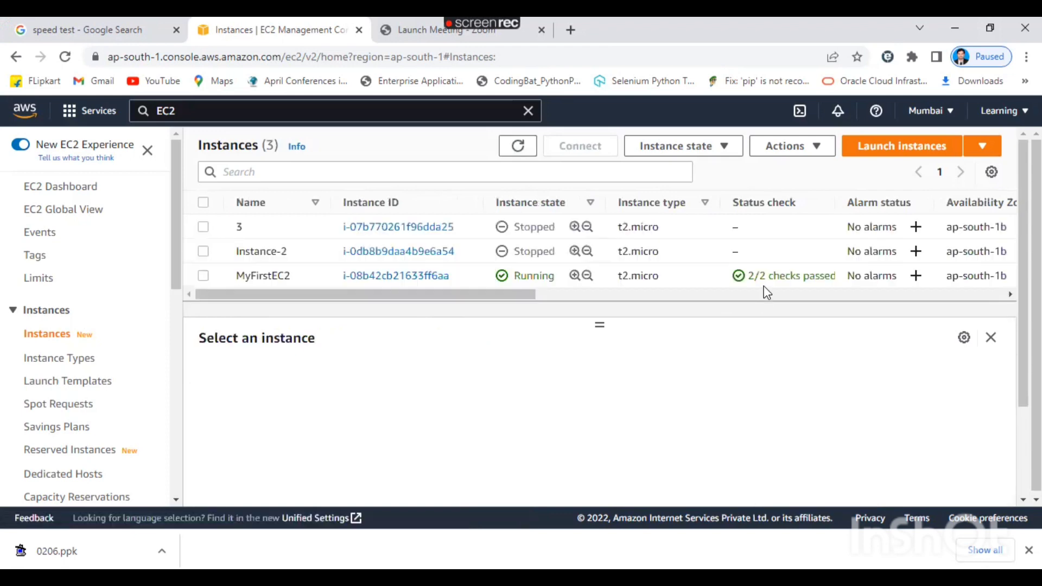
mouse_move(532, 294)
mouse_down()
mouse_move(584, 298)
mouse_move(511, 297)
mouse_up()
Reselect MyFirstEC2 and scroll the columns to view its IPs, key 0206 and launch-wizard-26.
click(202, 276)
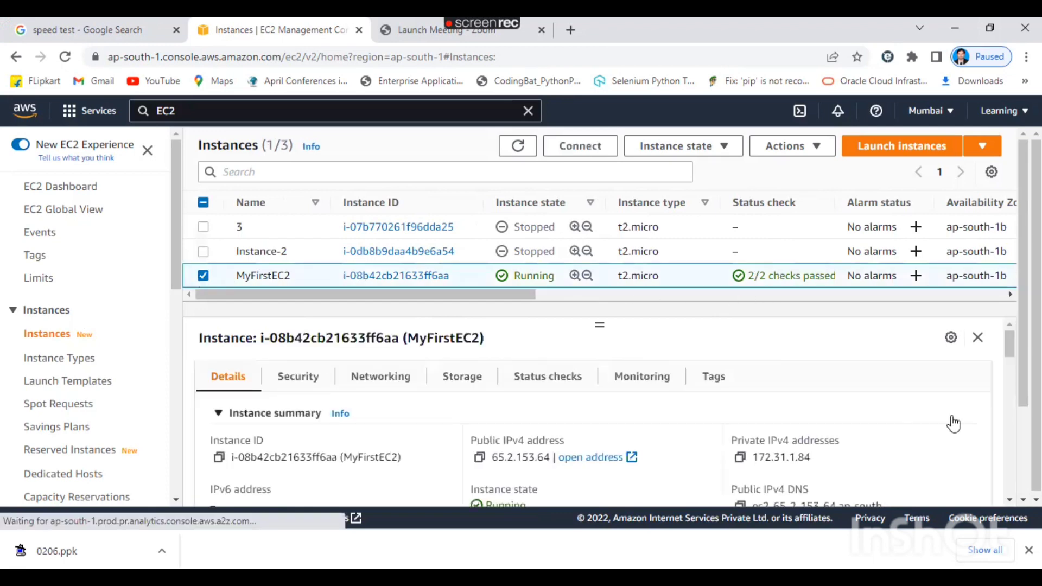
scroll(1008, 342, down, 1)
scroll(1008, 332, up, 1)
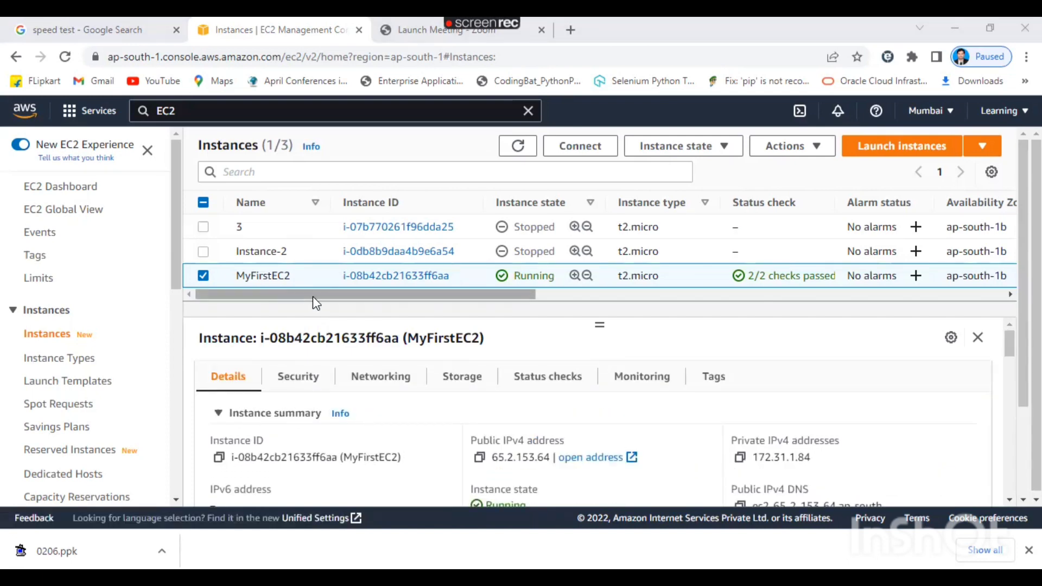
drag(313, 297, 734, 300)
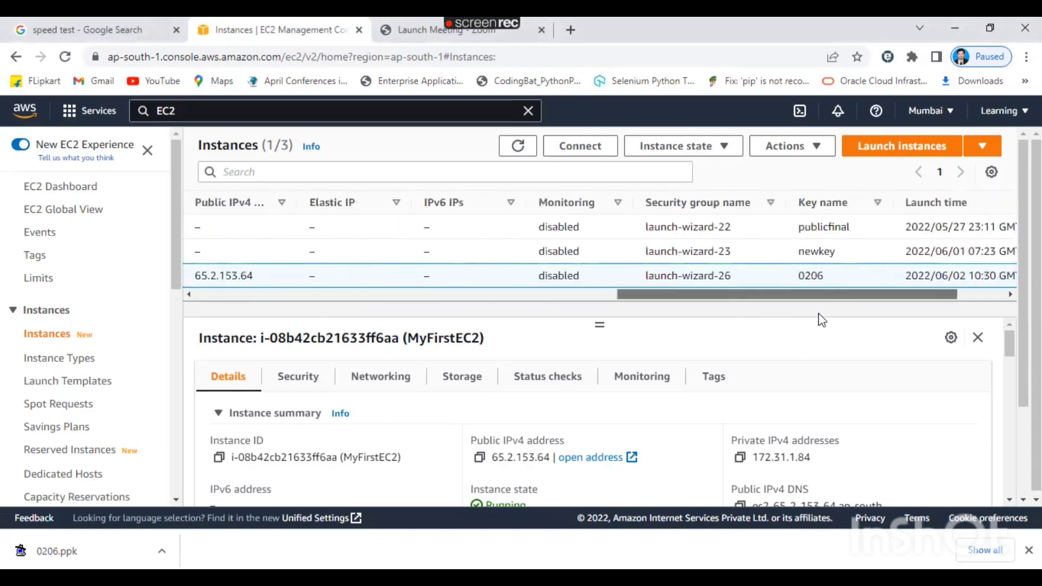
drag(818, 314, 314, 308)
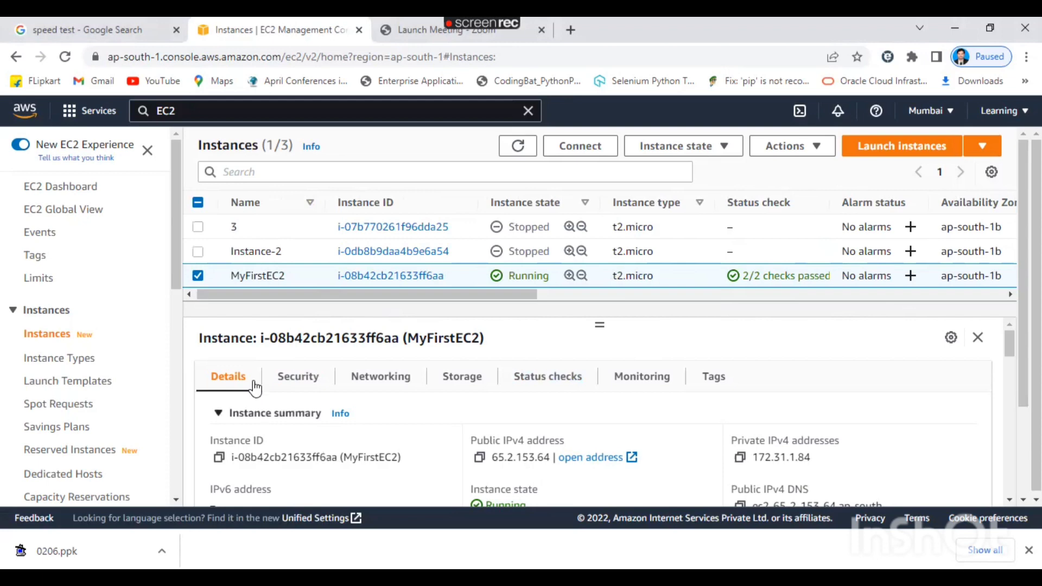
Highlight Public IPv4 65.2.153.64, Private IPv4 172.31.1.84, then the empty Elastic IP addresses entry.
mouse_move(281, 282)
double_click(497, 437)
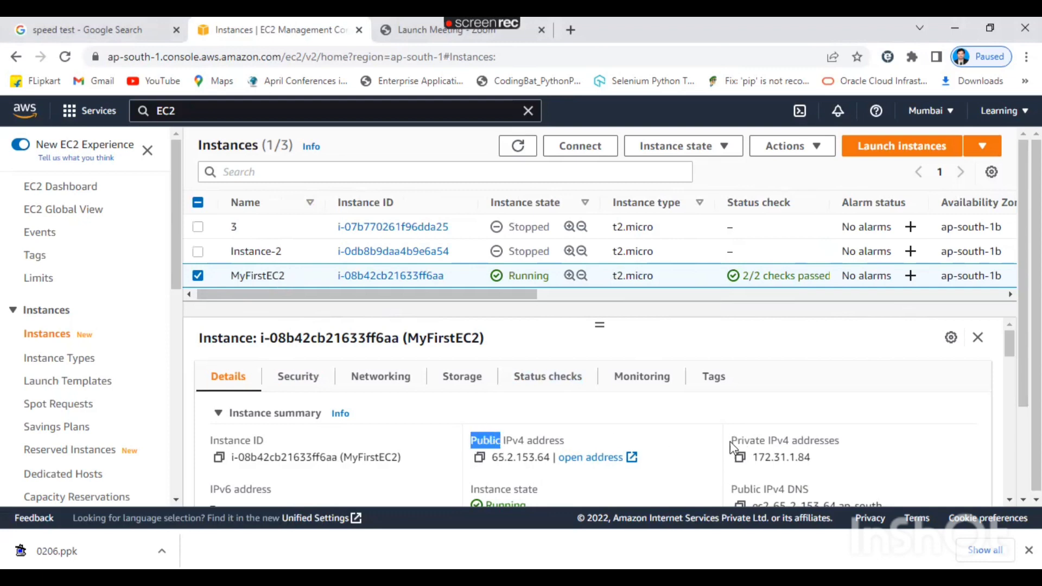
drag(731, 441, 765, 441)
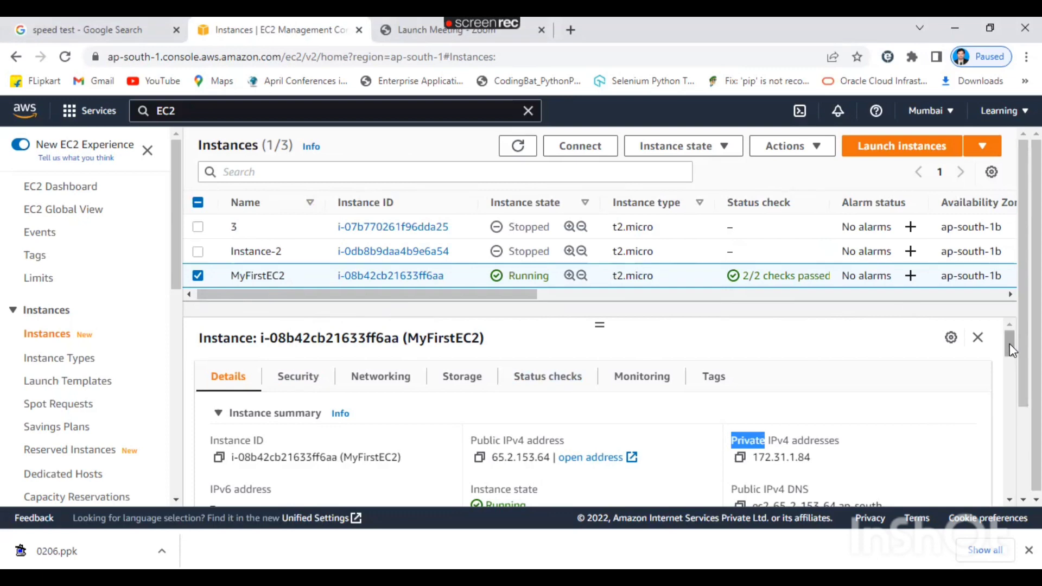
drag(1010, 344, 1009, 370)
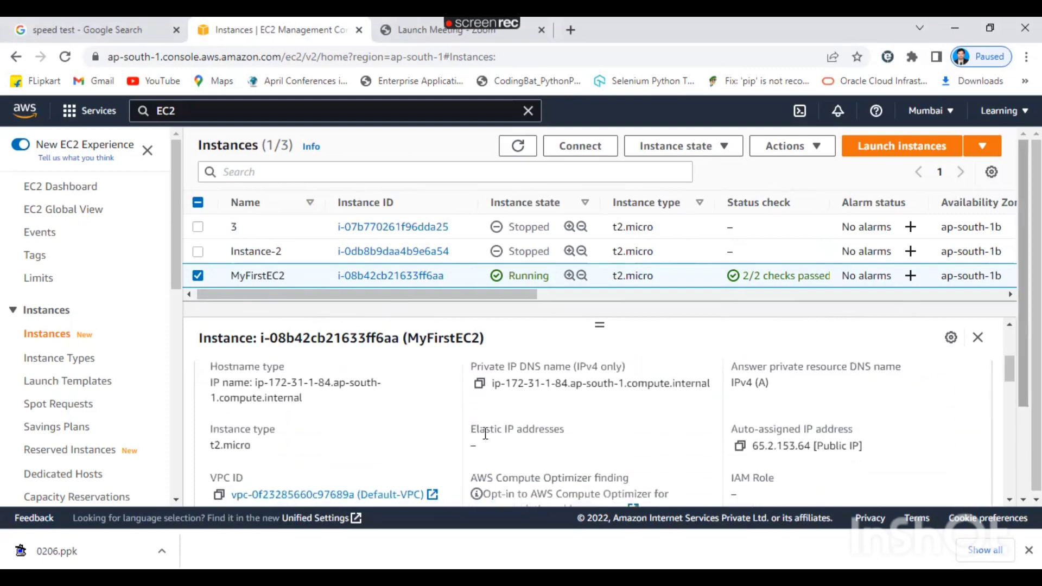
drag(472, 429, 566, 433)
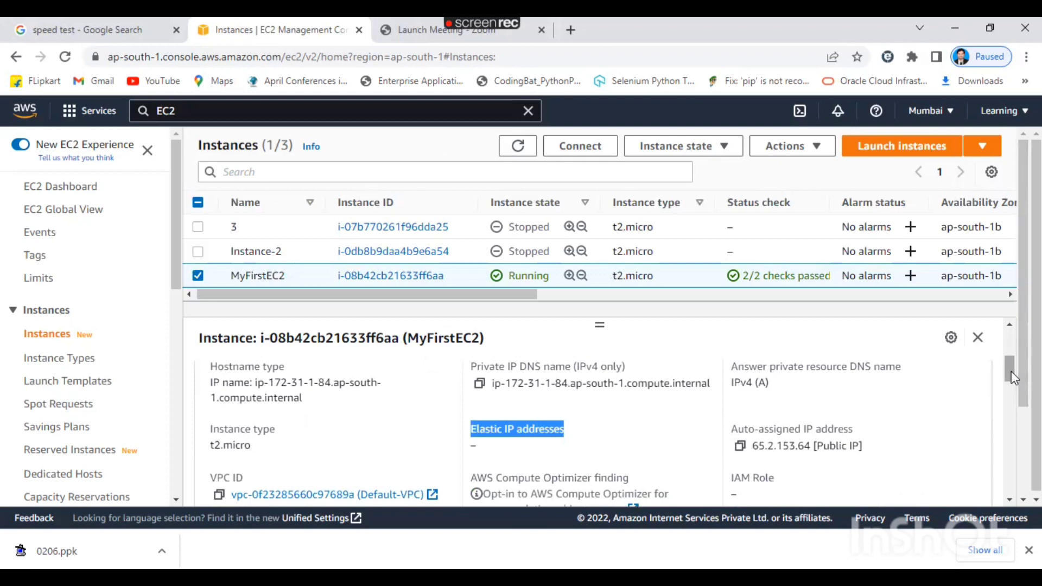
drag(1011, 377, 1012, 356)
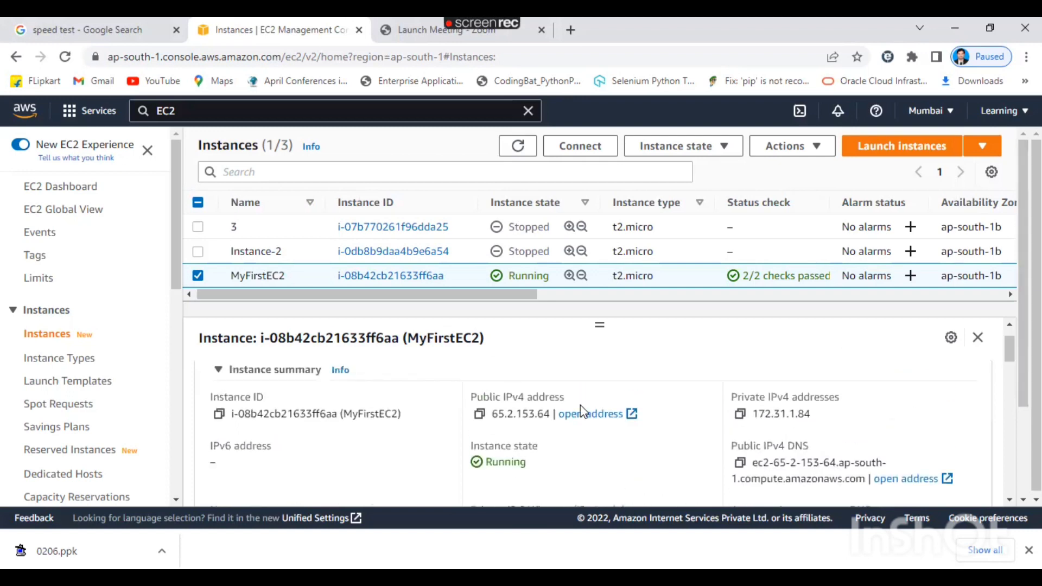
scroll(1007, 375, down, 2)
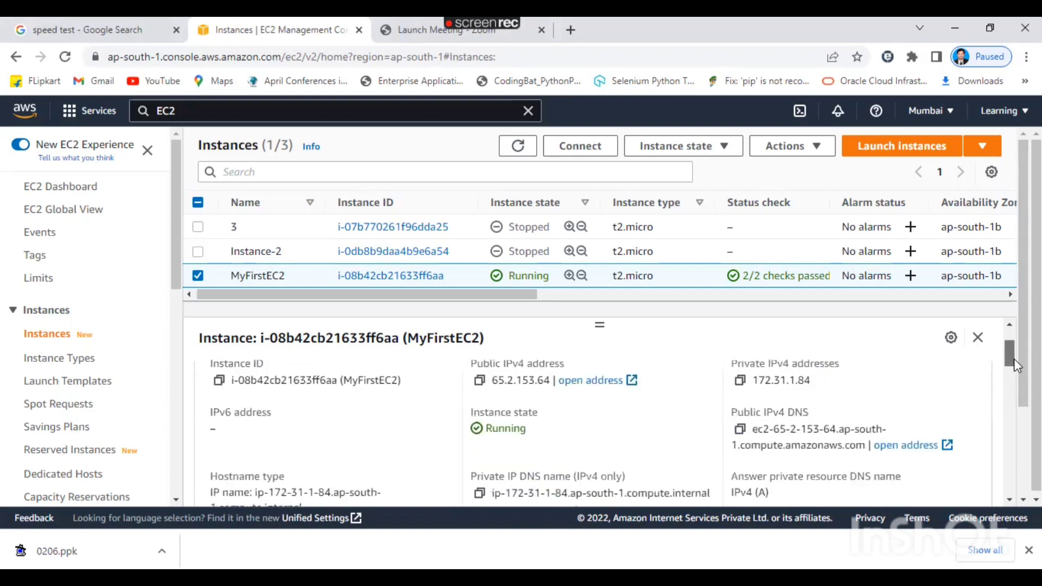
triple_click(516, 457)
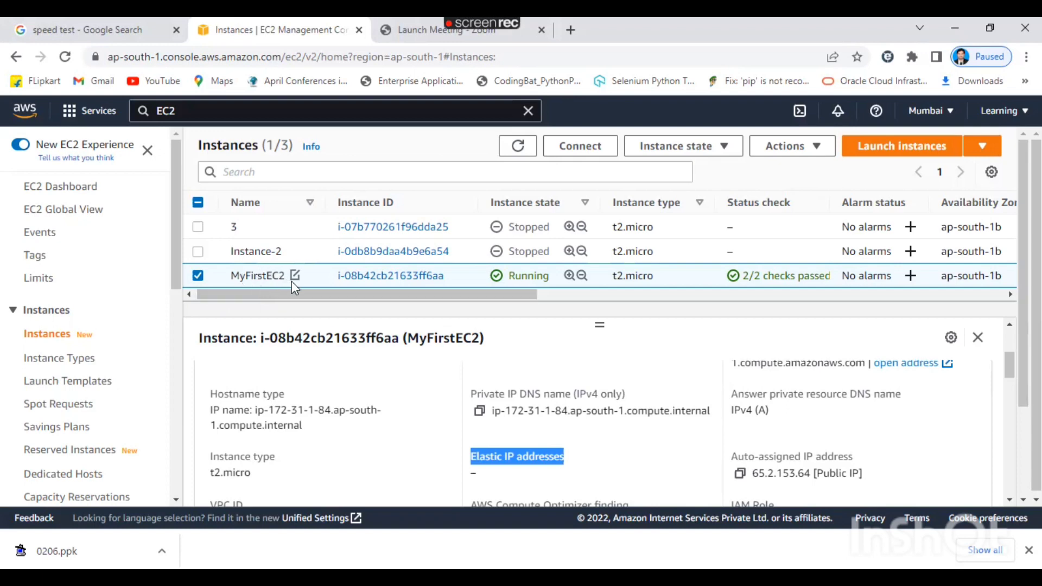
Open a blank new Chrome tab, visit the Zoom tab, then return to EC2 Instances.
click(570, 30)
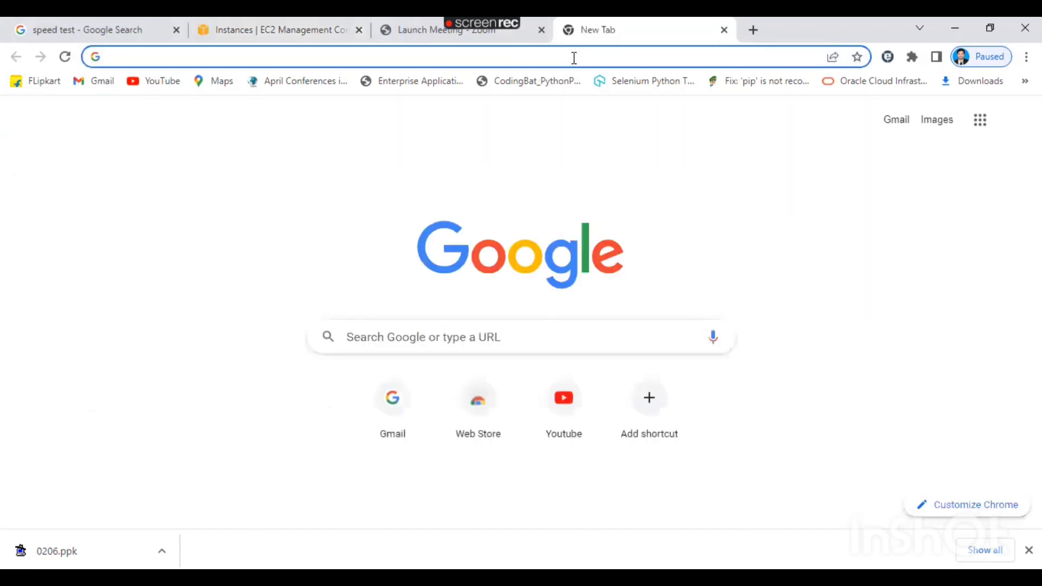
click(405, 28)
click(299, 25)
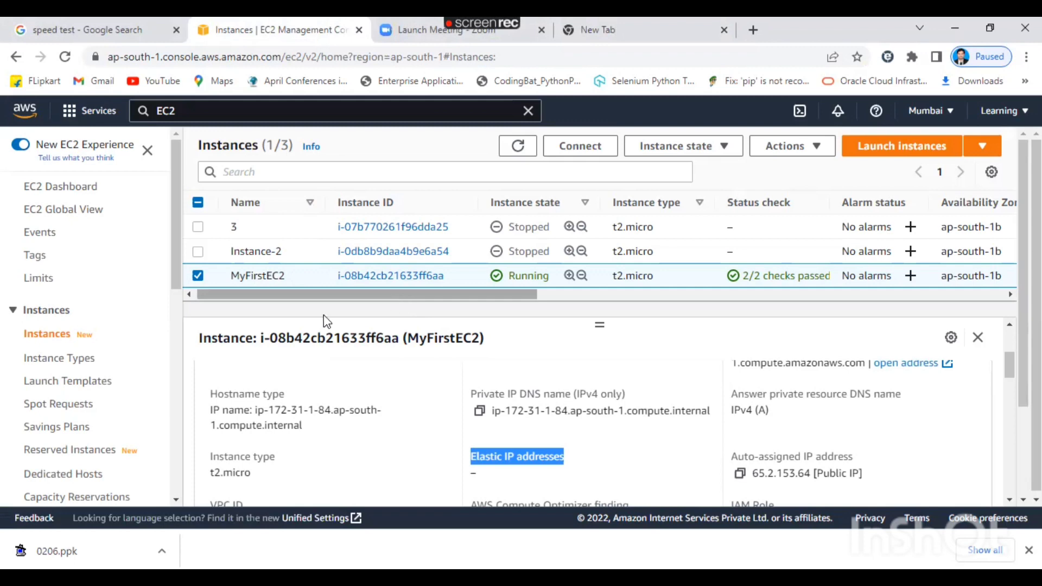
Re-highlight the empty Elastic IP addresses entry, then scroll back to the summary showing public IP 65.2.153.64.
click(540, 485)
triple_click(532, 458)
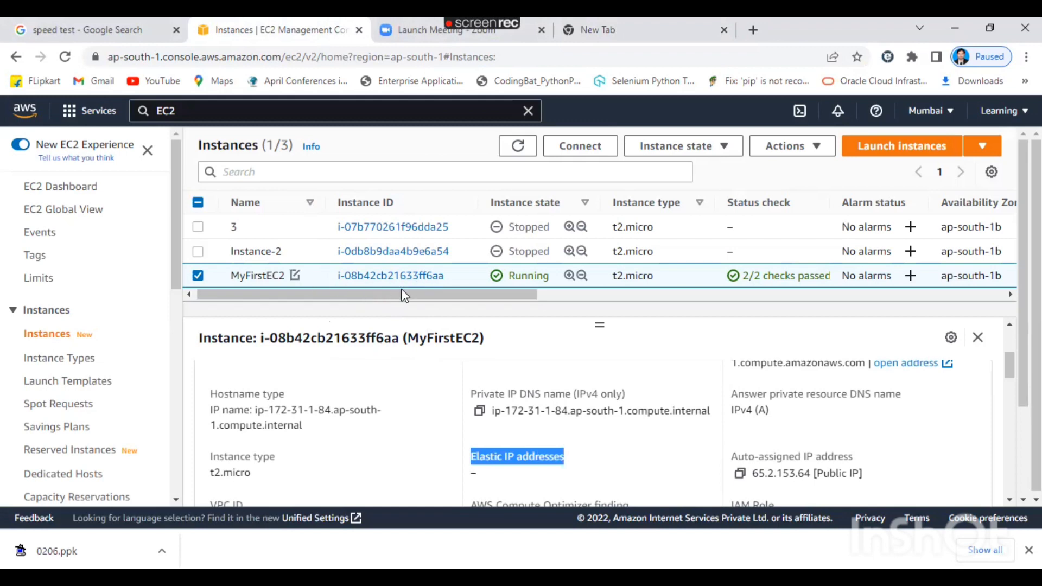
click(518, 480)
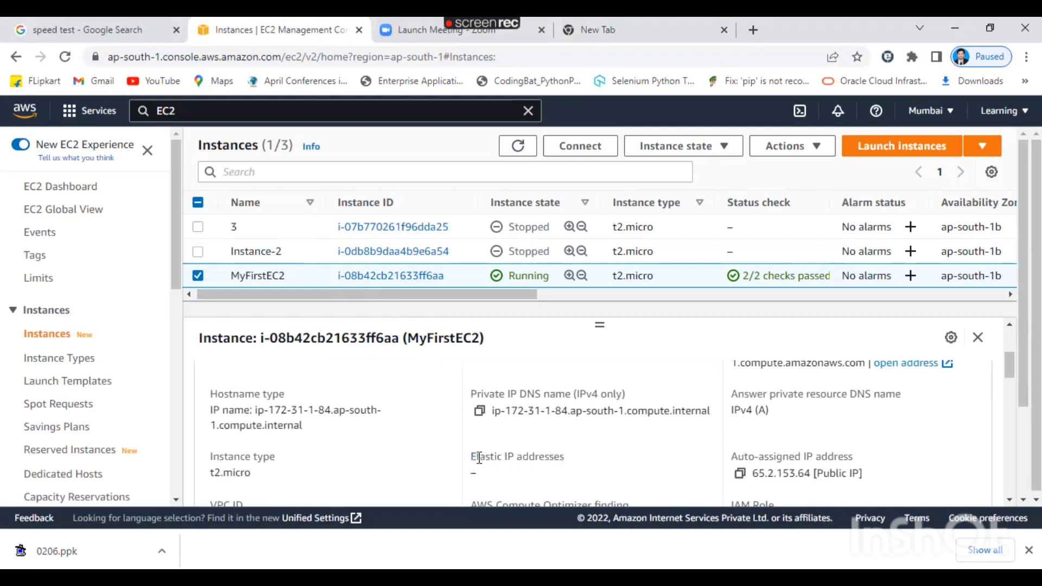
drag(470, 457, 571, 460)
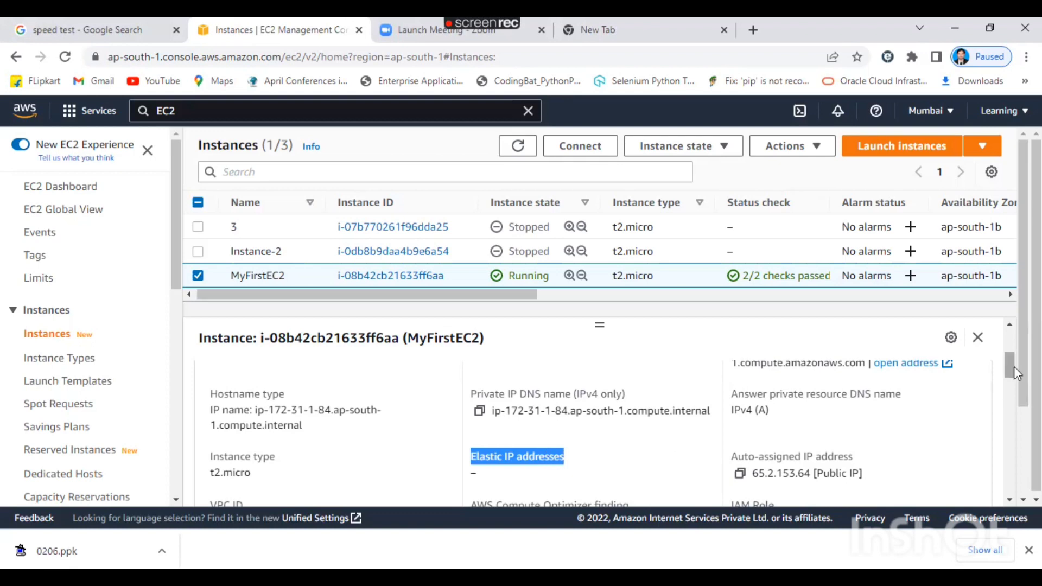
drag(1013, 366, 1009, 338)
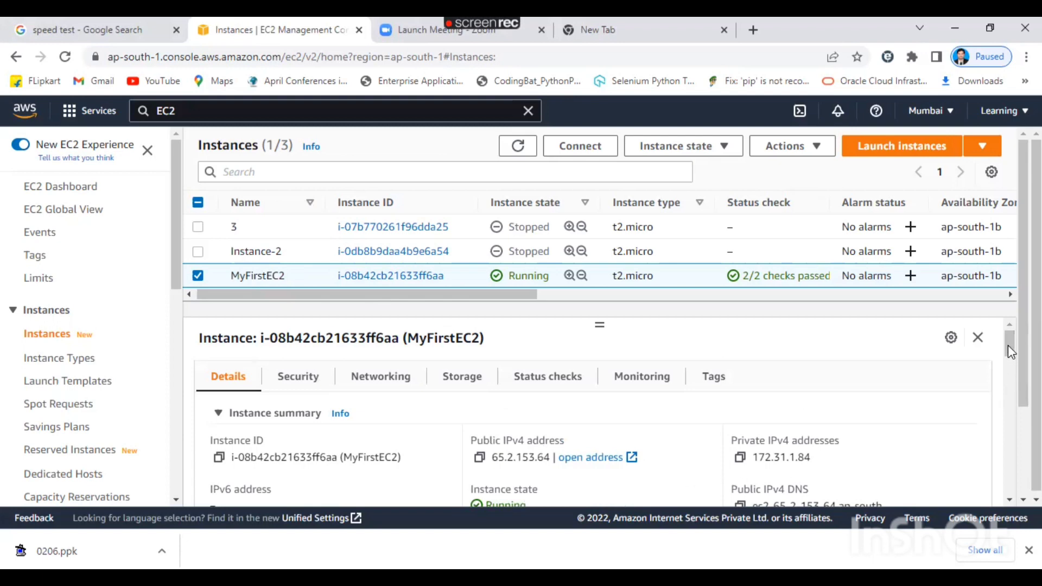
scroll(1008, 345, down, 3)
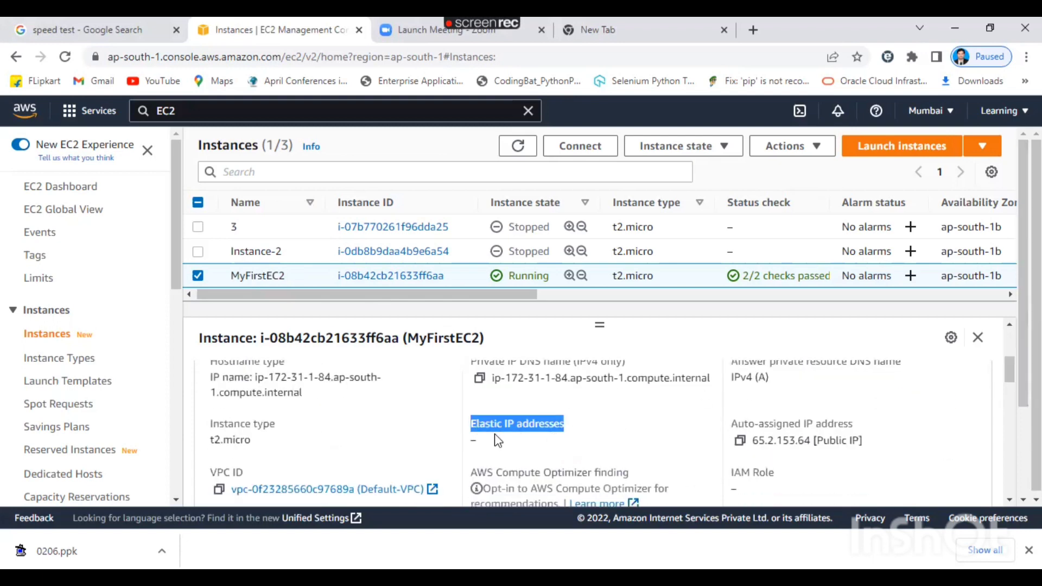
click(578, 433)
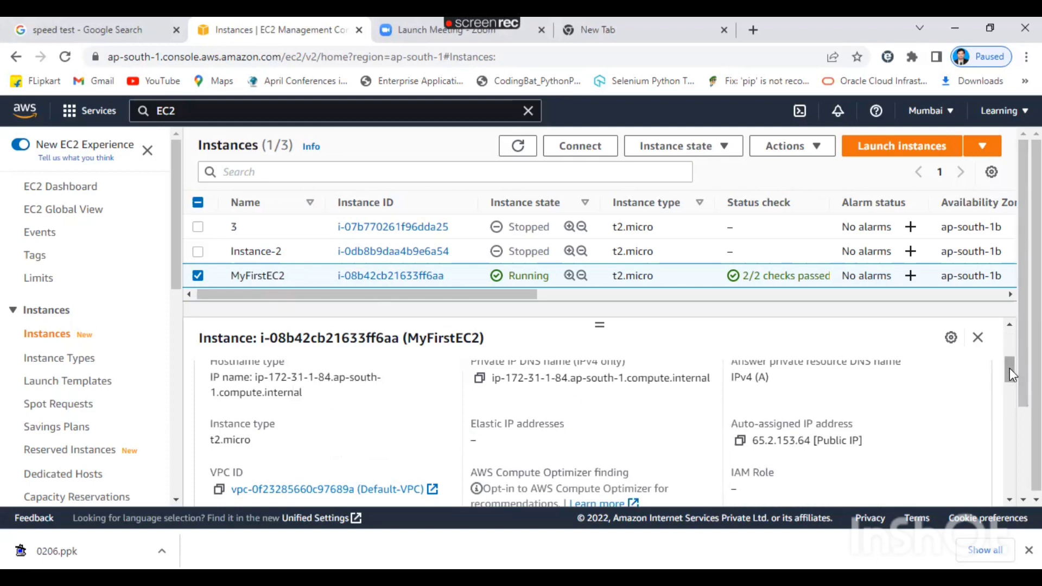
drag(1009, 368, 1009, 345)
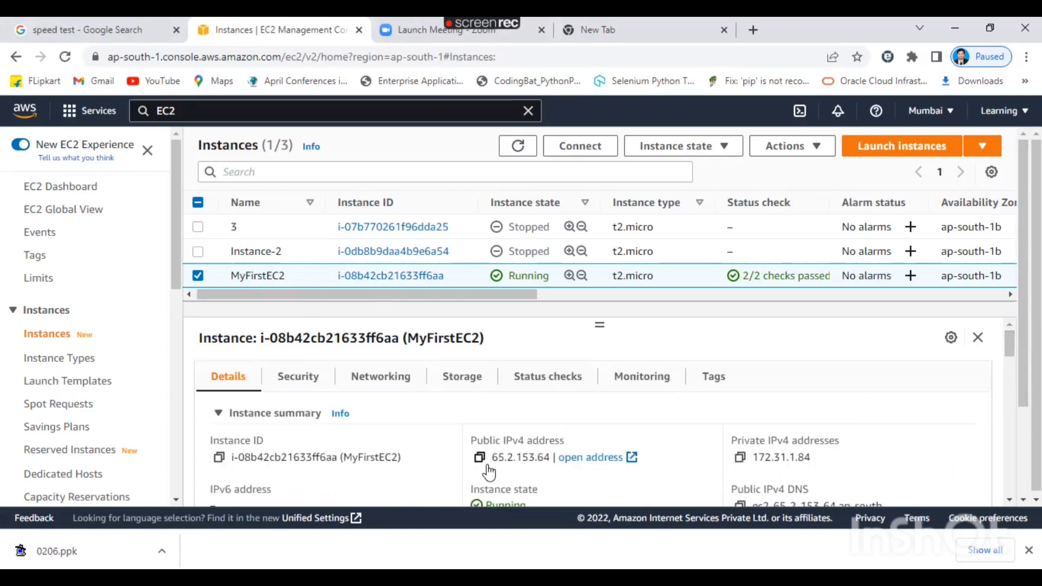